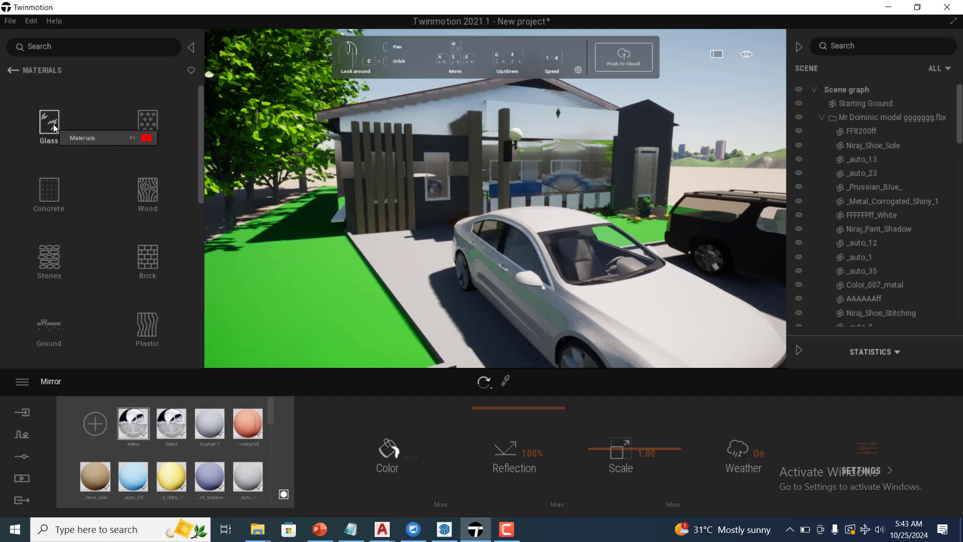
Apply the Contora pattern glass material from the Glass library to the window glass at the front of the house
left_click(54, 126)
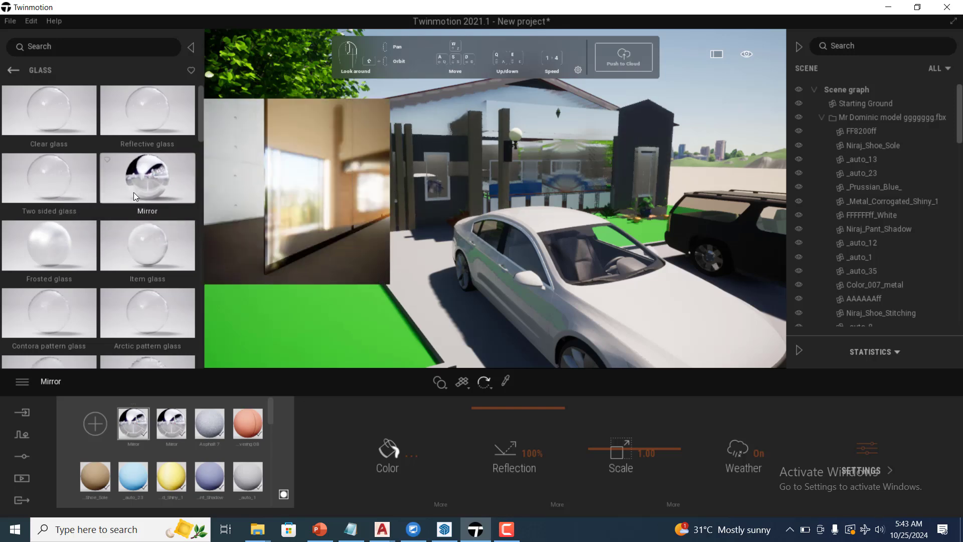
scroll(80, 239, "down", 2)
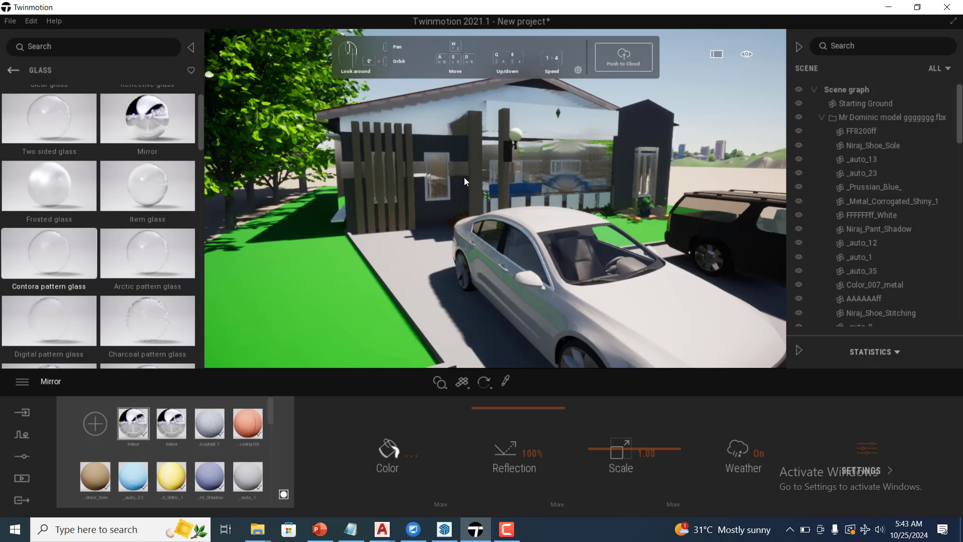
left_click_drag(464, 177, 464, 177)
scroll(605, 140, "up", 8)
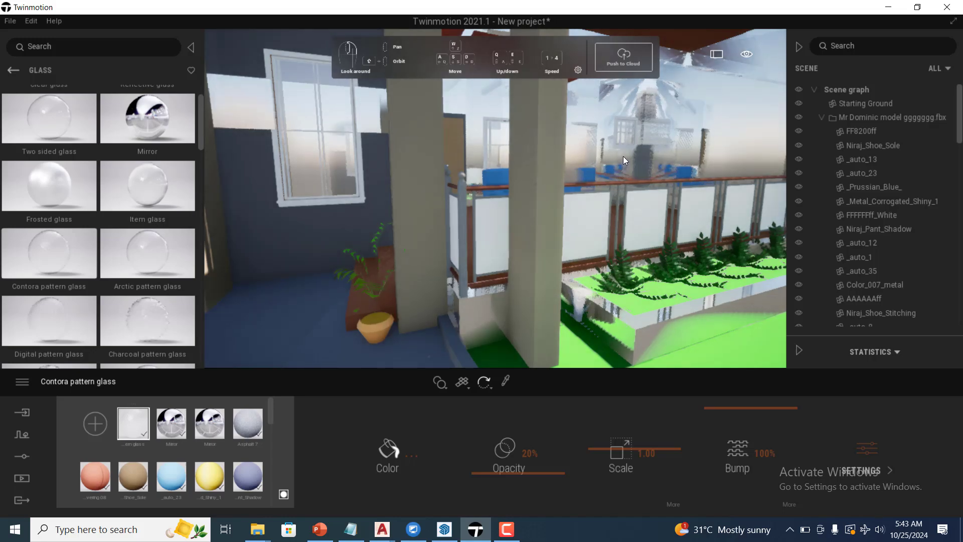
Apply the Item glass material to the window glass at the front of the house
scroll(622, 156, "down", 6)
scroll(611, 167, "down", 5)
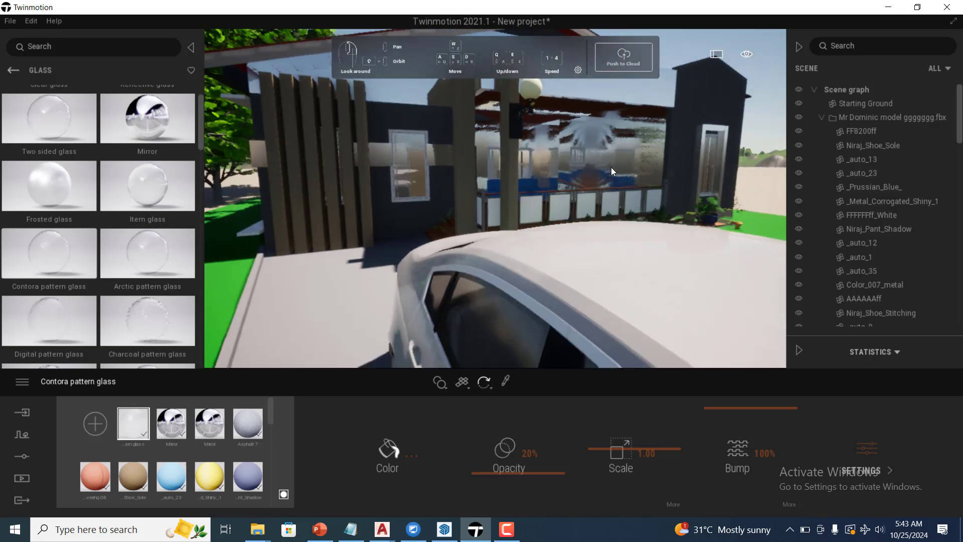
scroll(589, 166, "down", 5)
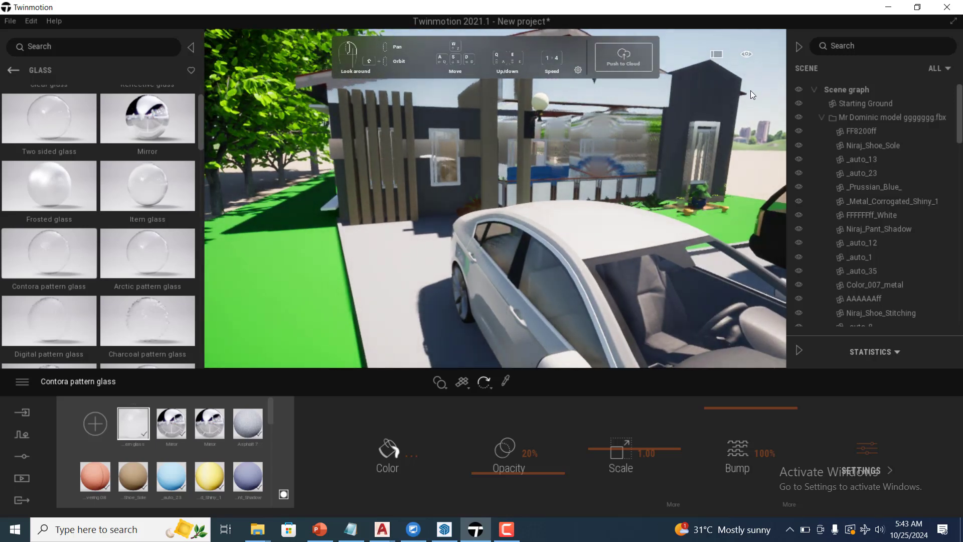
scroll(604, 133, "up", 3)
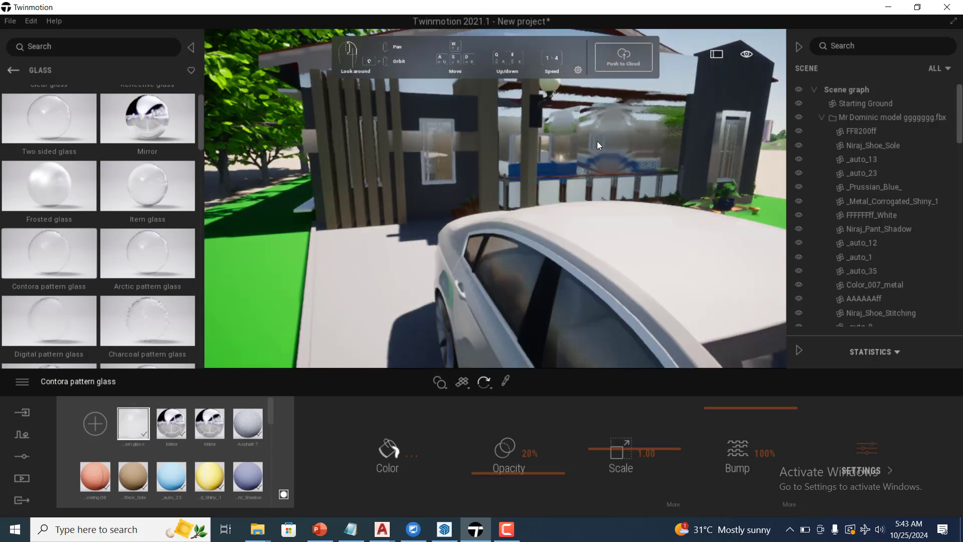
scroll(609, 132, "up", 3)
scroll(609, 130, "up", 3)
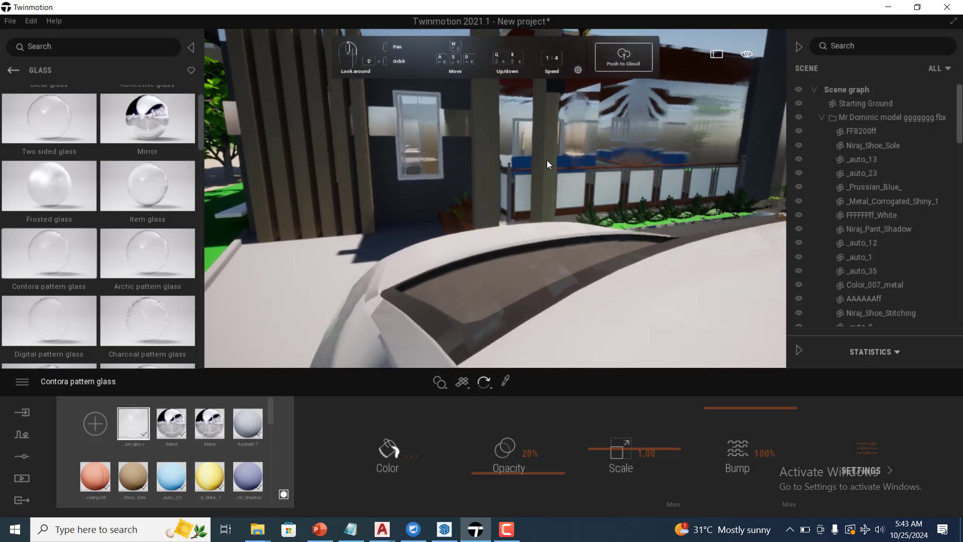
scroll(543, 163, "down", 3)
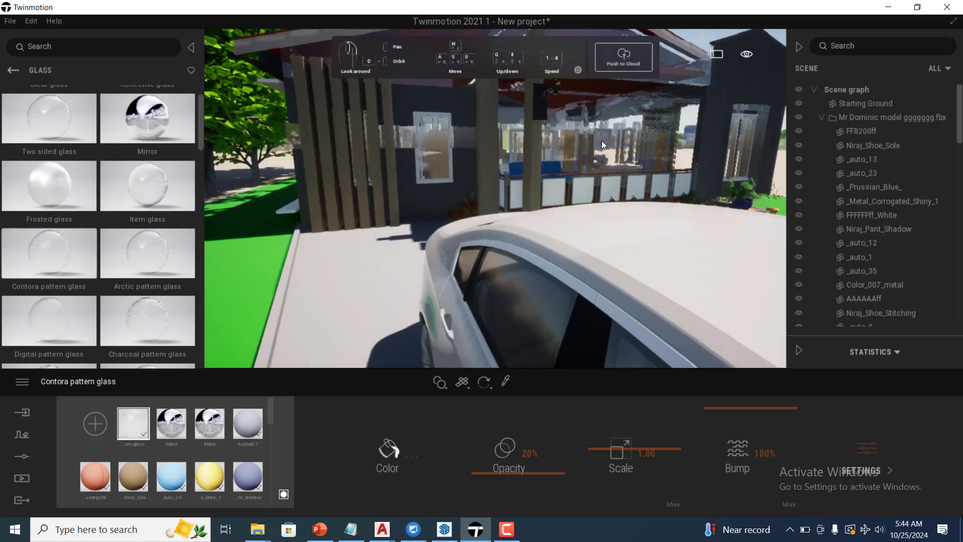
left_click(603, 136)
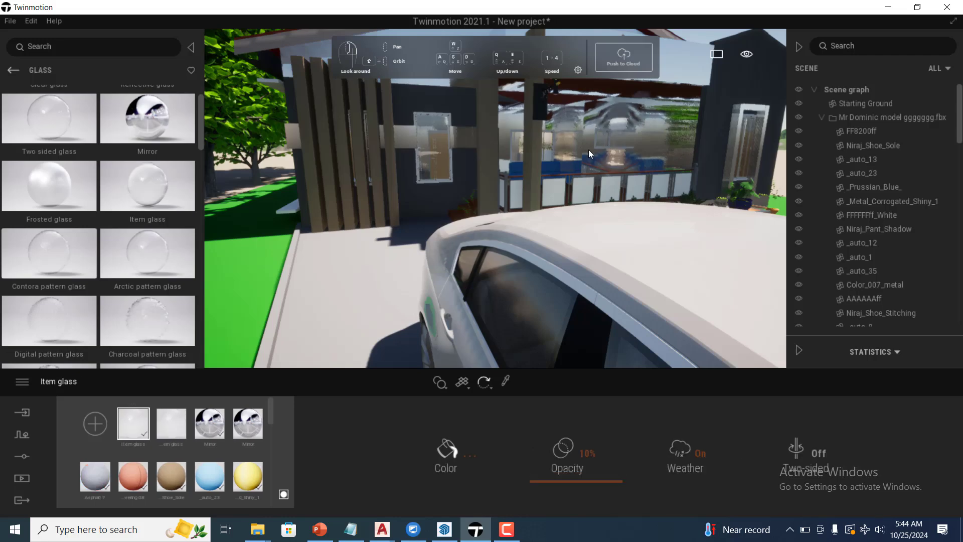
scroll(513, 208, "down", 3)
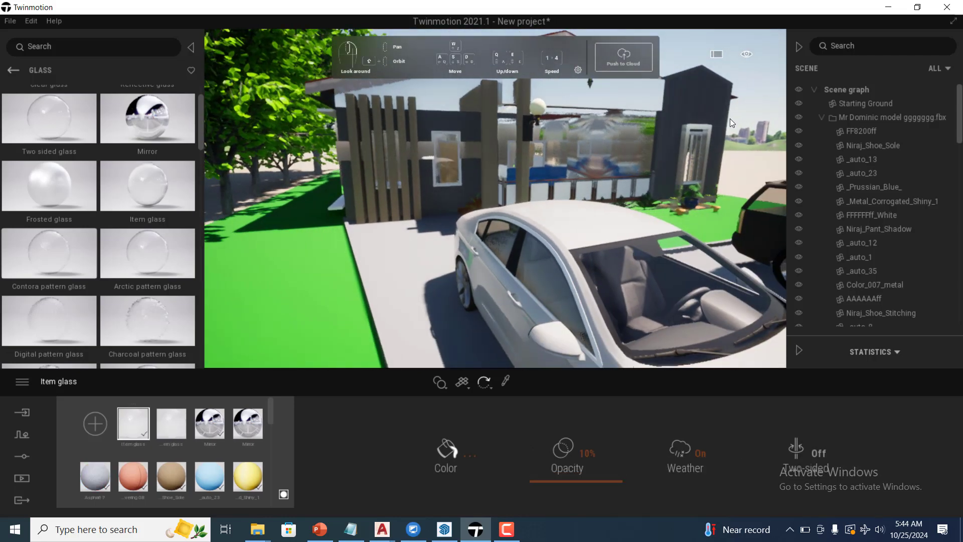
Apply the Roughcast coating 01 wall covering to the mirrored porch wall of the house
scroll(659, 128, "up", 3)
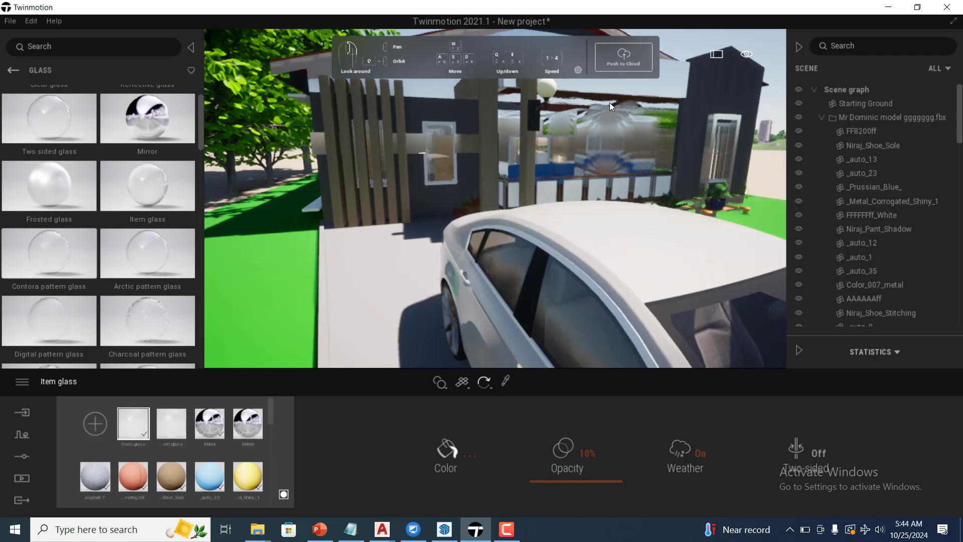
scroll(606, 101, "up", 5)
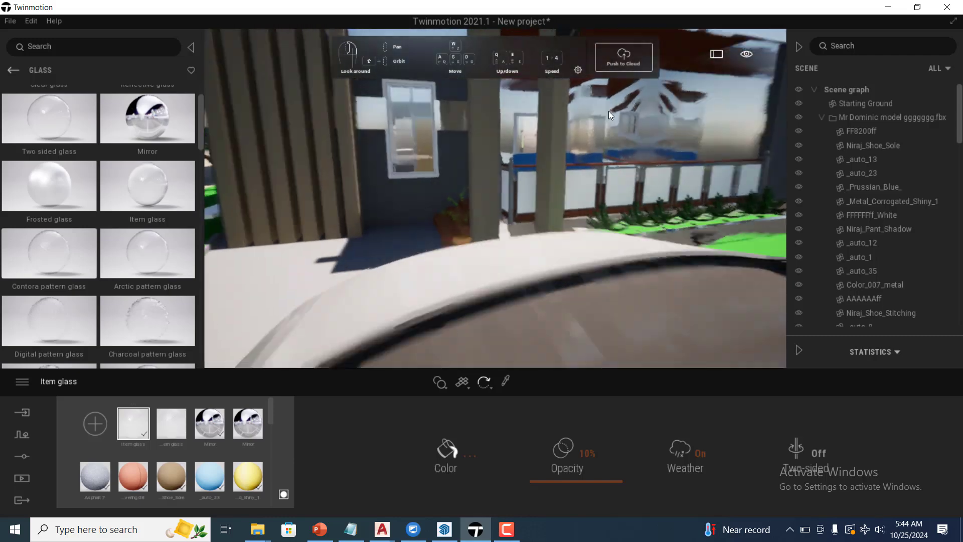
scroll(608, 111, "up", 5)
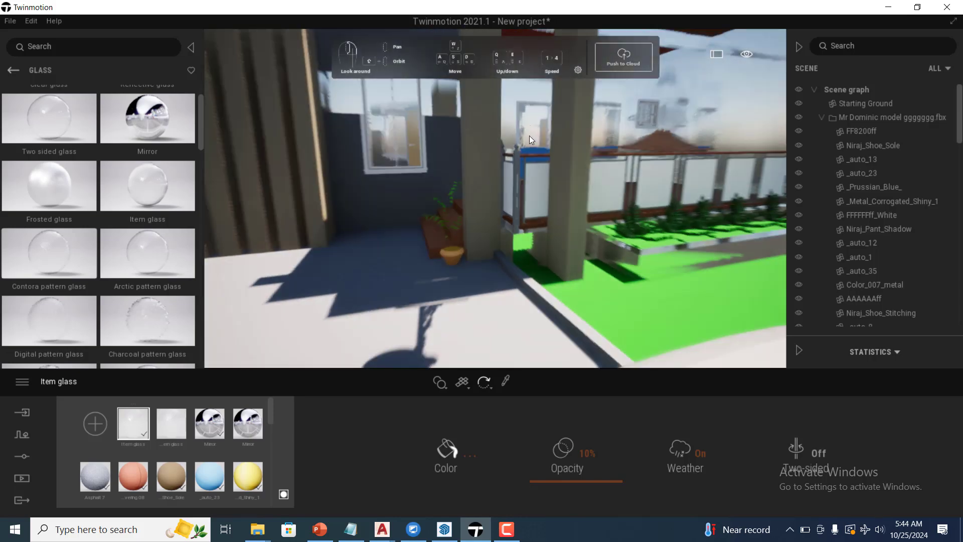
scroll(528, 135, "down", 5)
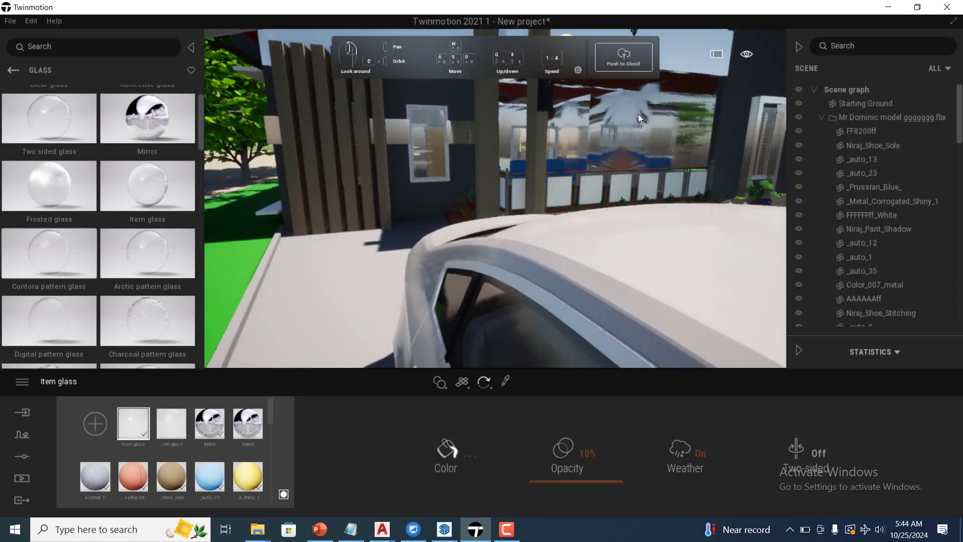
left_click(654, 117)
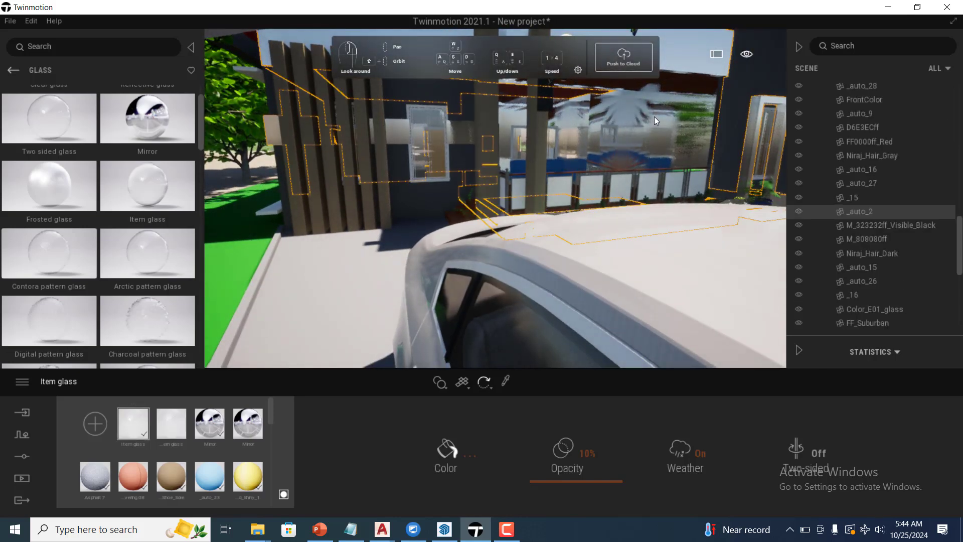
left_click(217, 170)
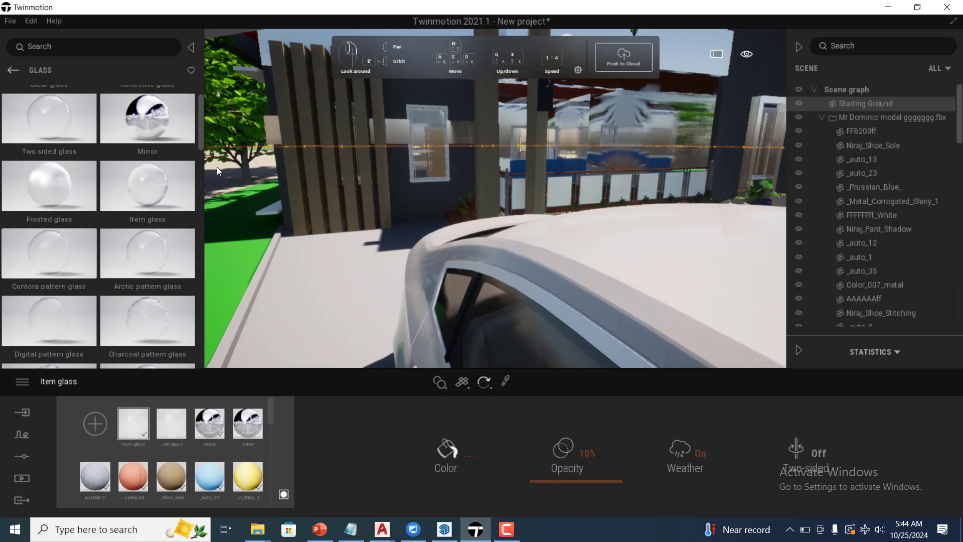
left_click(12, 71)
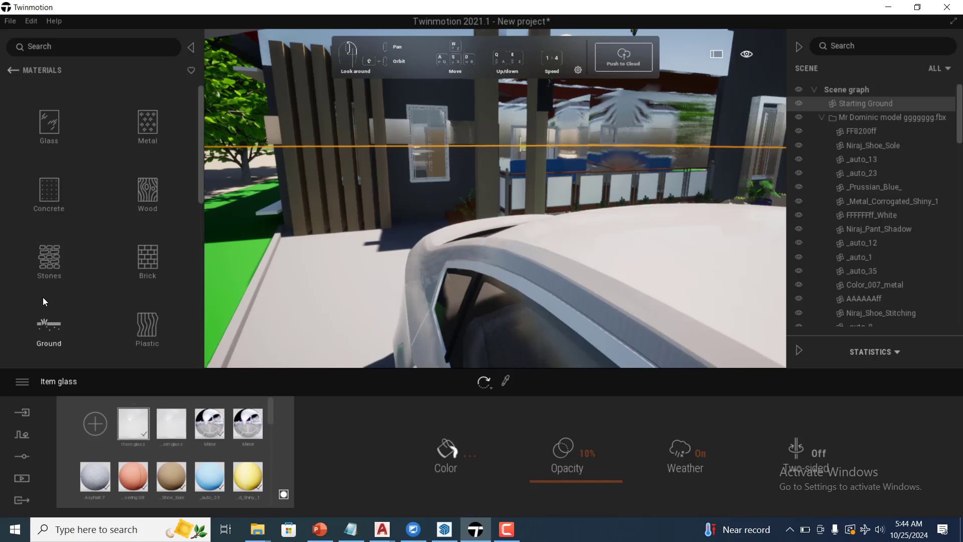
scroll(55, 298, "down", 1)
scroll(60, 311, "down", 1)
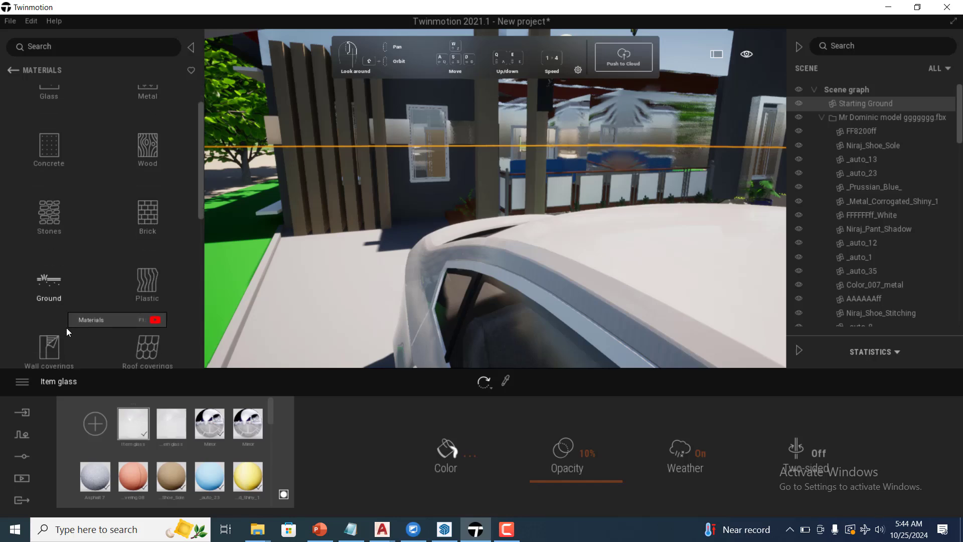
left_click(45, 334)
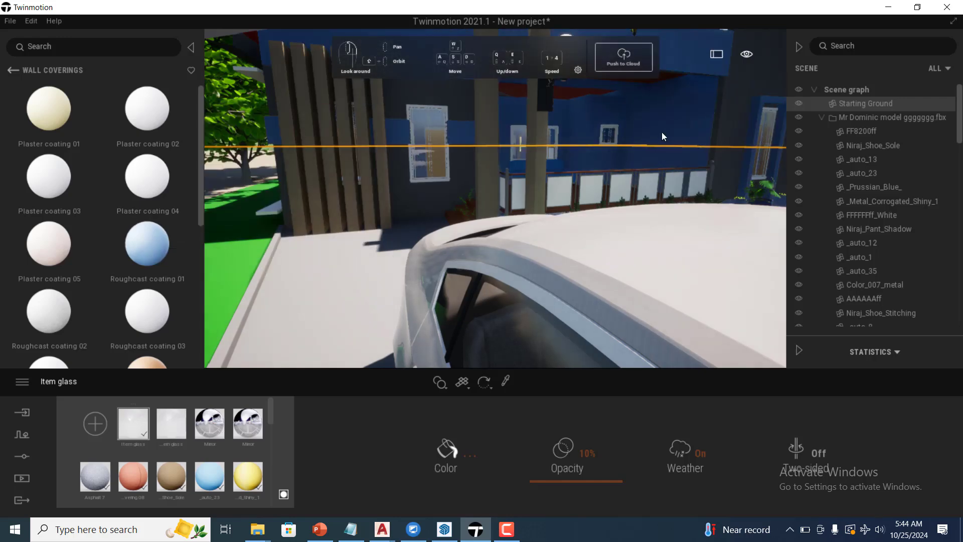
left_click(662, 133)
Apply the Plaster coating 04 wall covering to the dark grey walls of the house and its side wing
scroll(615, 166, "down", 5)
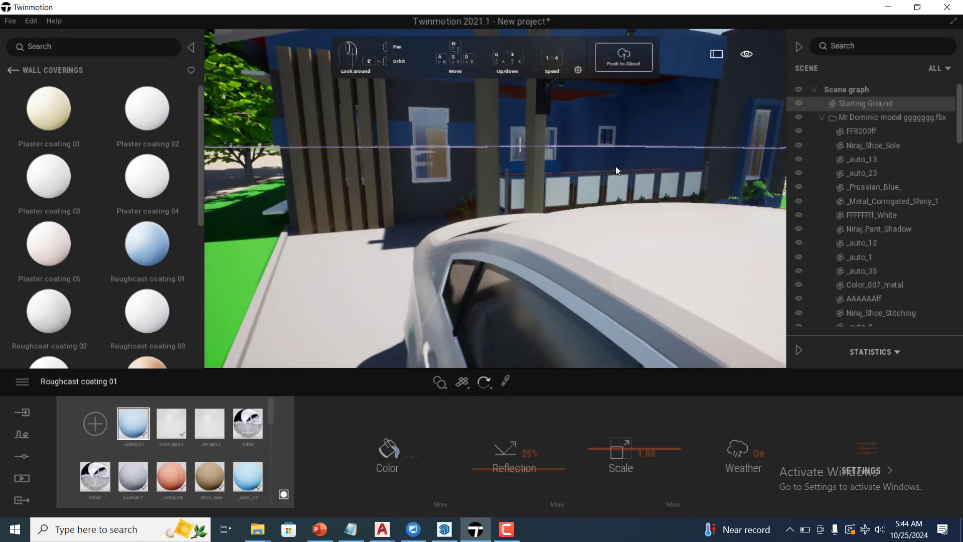
scroll(582, 190, "down", 3)
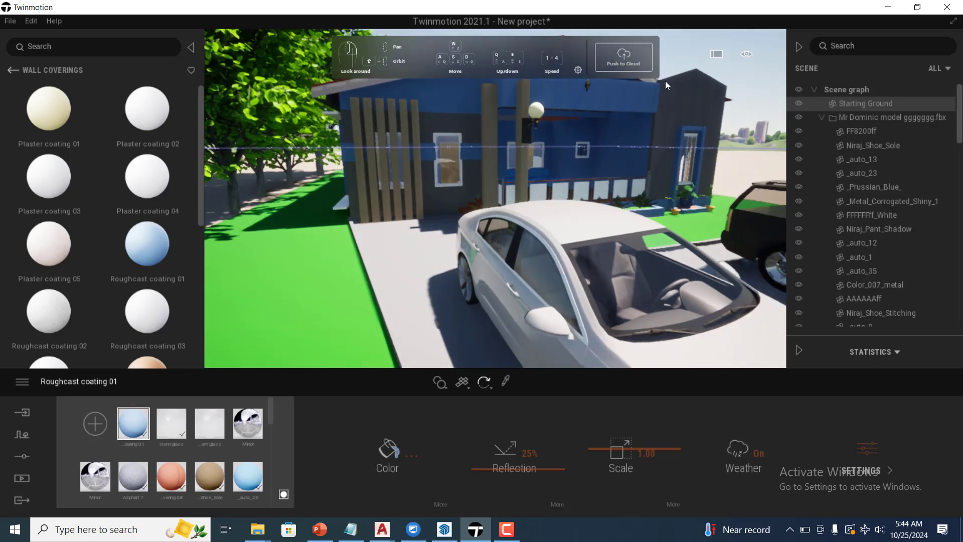
scroll(670, 85, "up", 2)
scroll(674, 89, "up", 3)
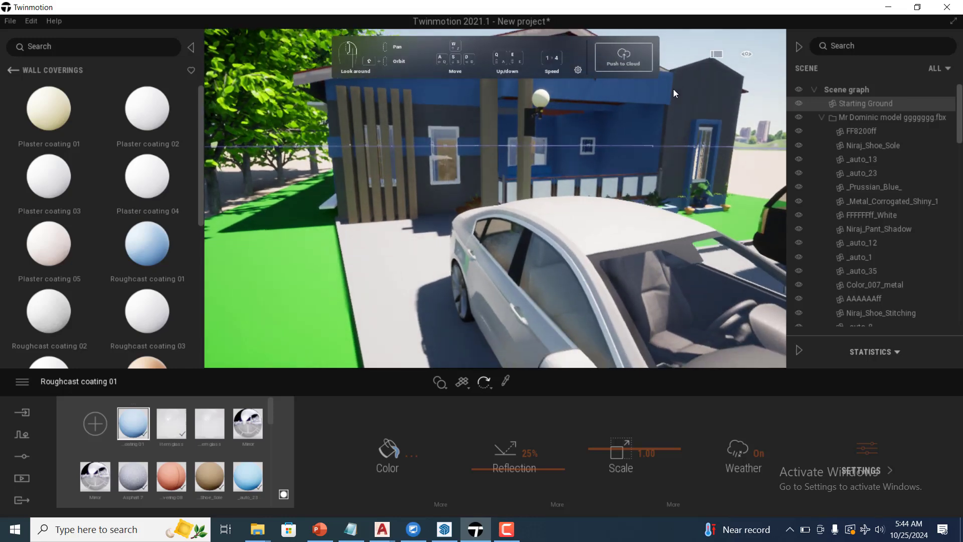
scroll(673, 90, "down", 4)
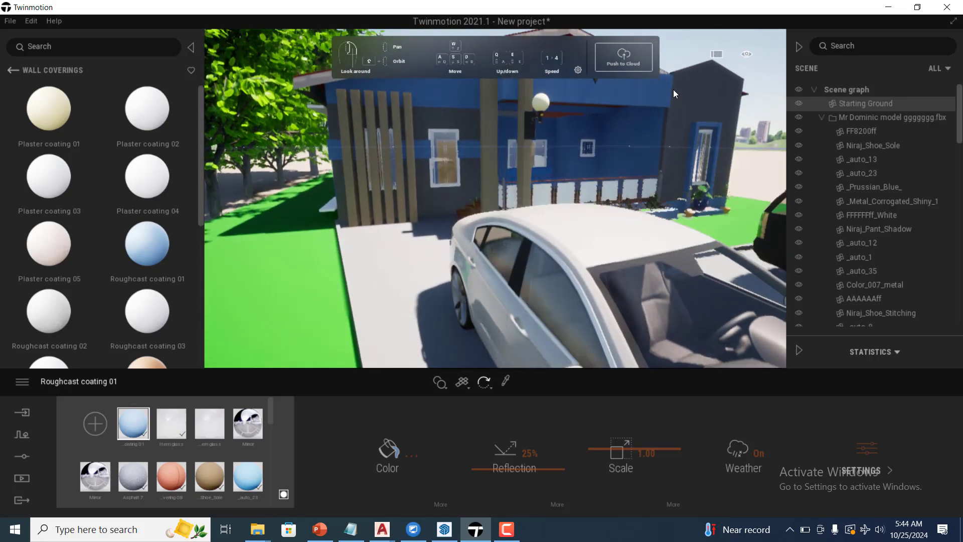
scroll(692, 110, "up", 1)
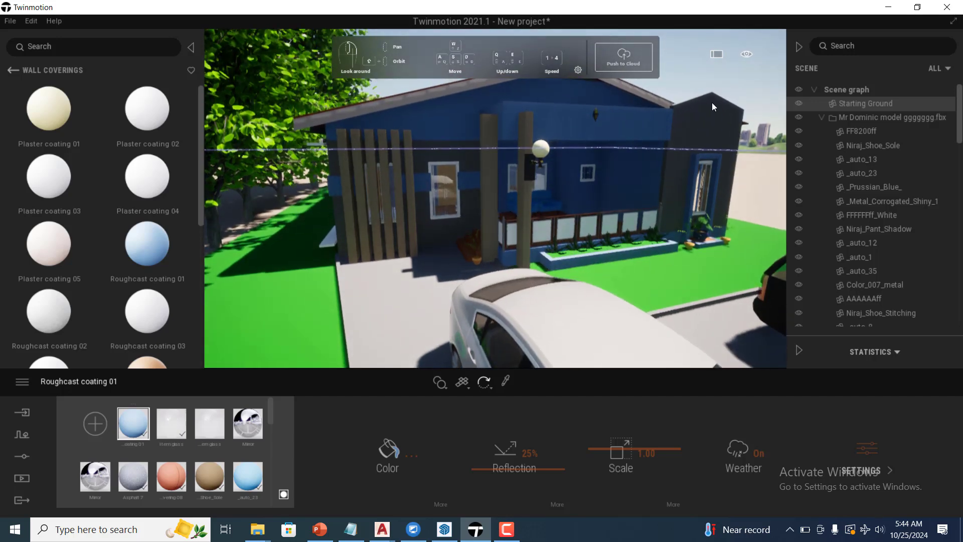
scroll(711, 103, "up", 1)
mouse_move(144, 246)
left_mouse_down()
mouse_move(466, 201)
mouse_move(177, 259)
mouse_move(143, 245)
left_mouse_up()
mouse_move(147, 187)
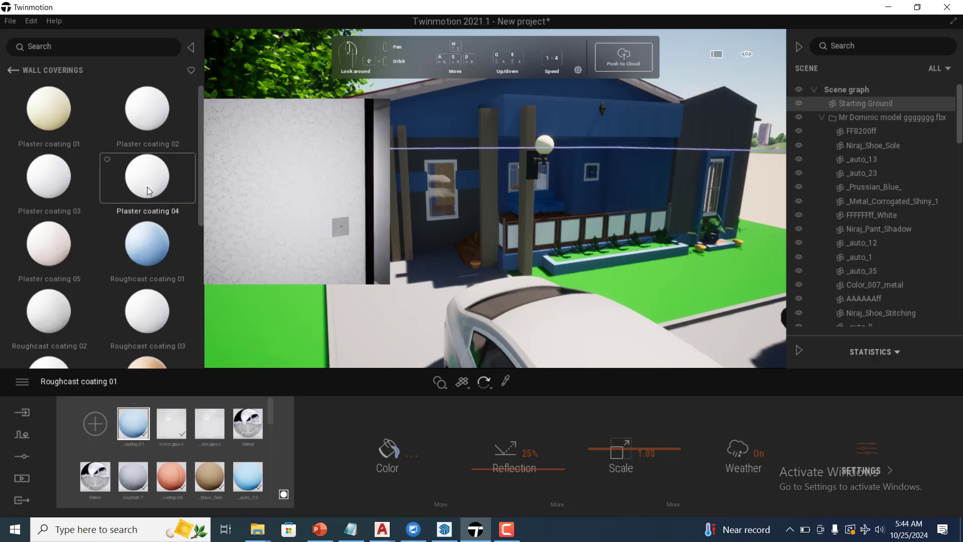
left_click_drag(151, 179, 706, 128)
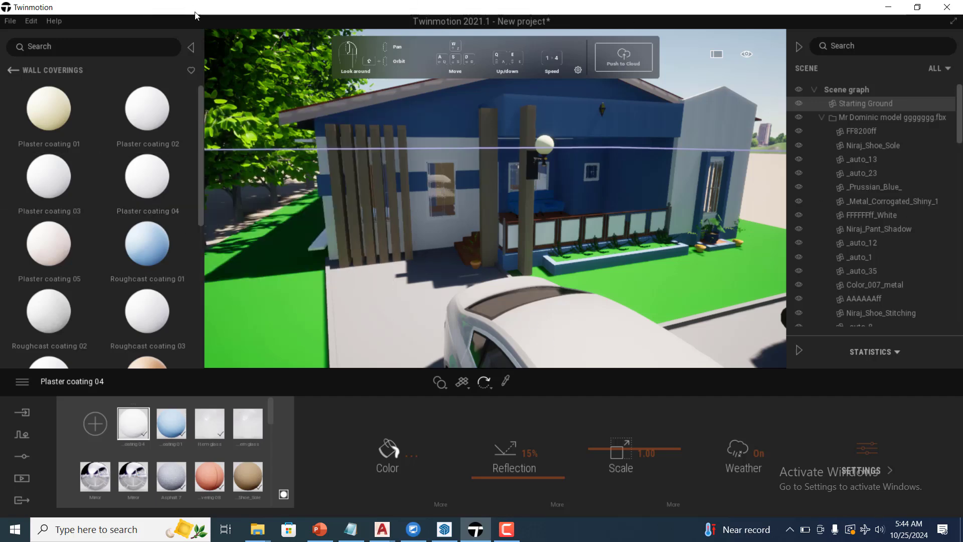
Apply the Charcoal pattern glass material to the white panels of the porch railing
scroll(481, 253, "down", 5)
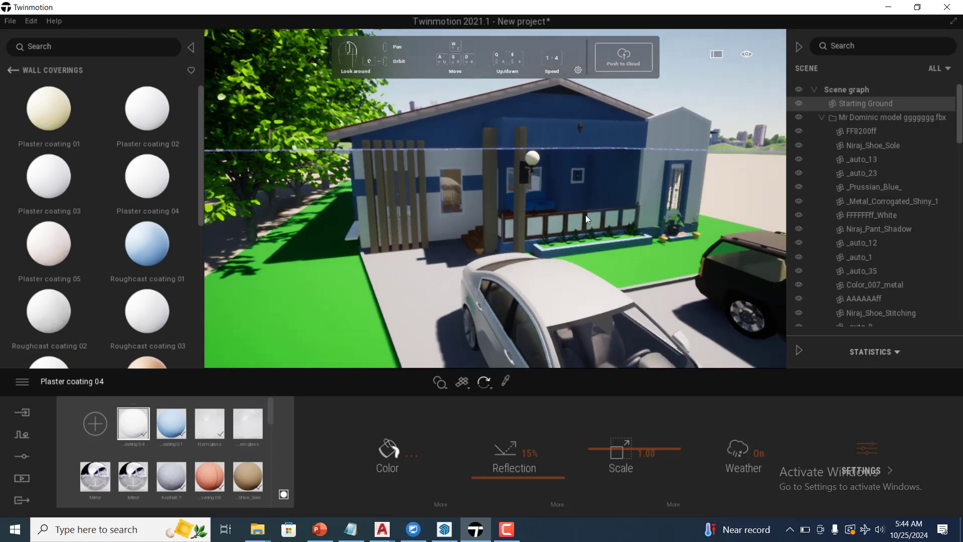
scroll(587, 217, "up", 3)
left_click(10, 73)
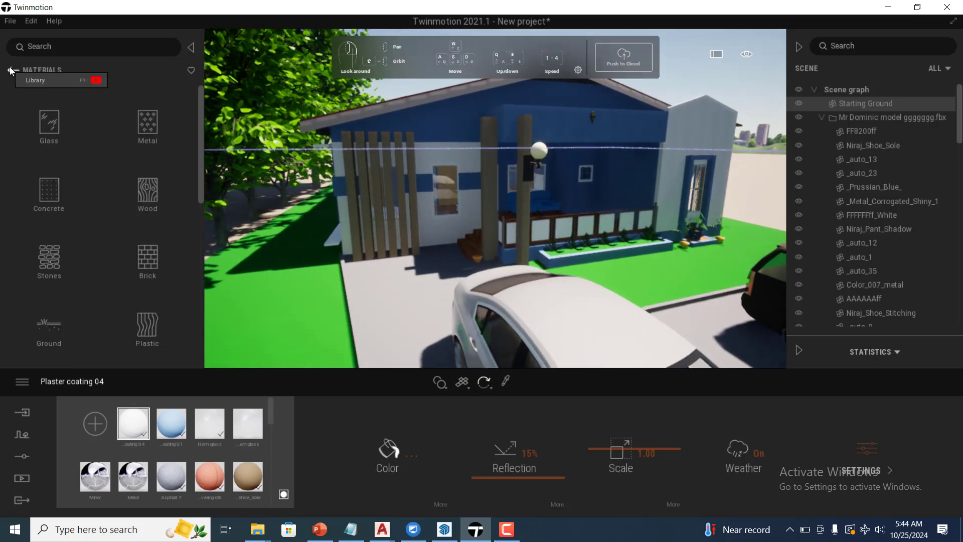
left_click(53, 128)
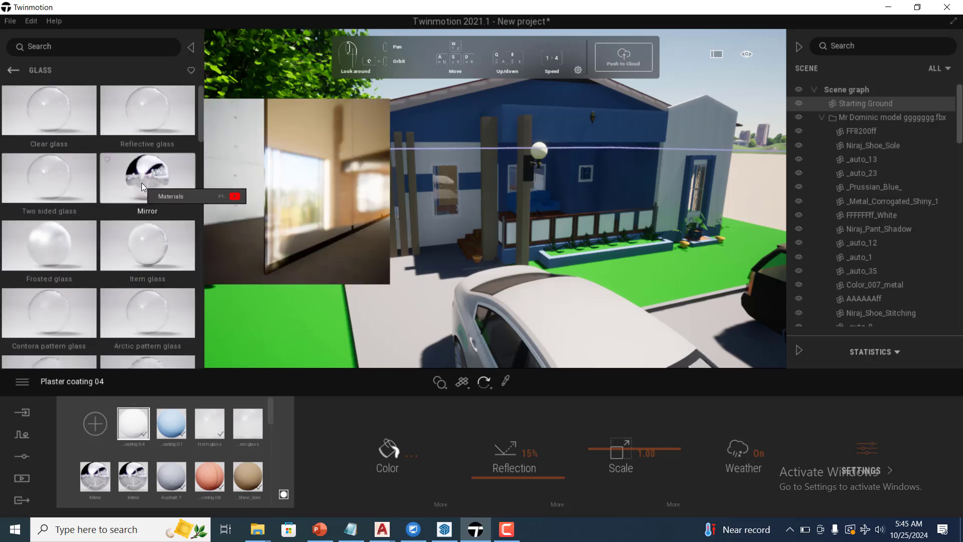
scroll(143, 241, "down", 1)
scroll(142, 266, "down", 1)
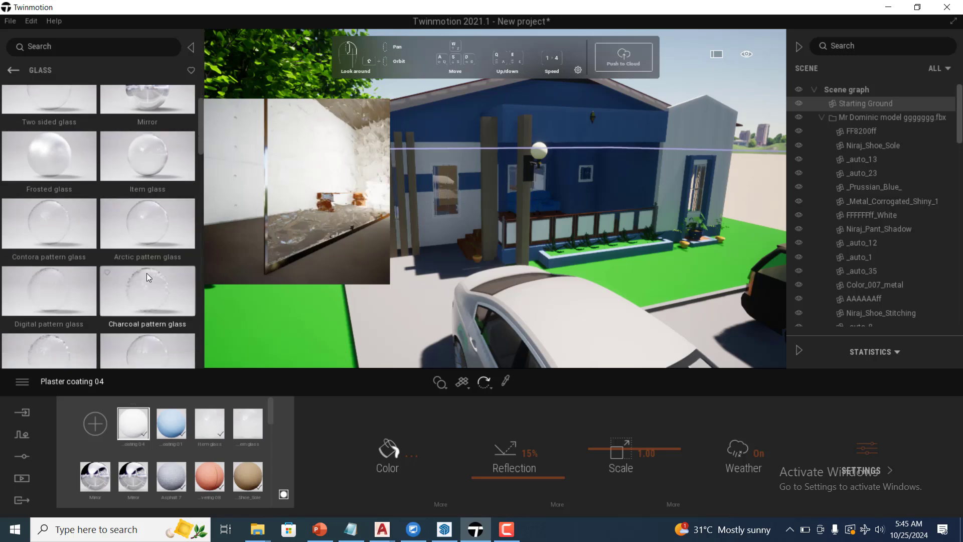
left_click_drag(414, 269, 537, 232)
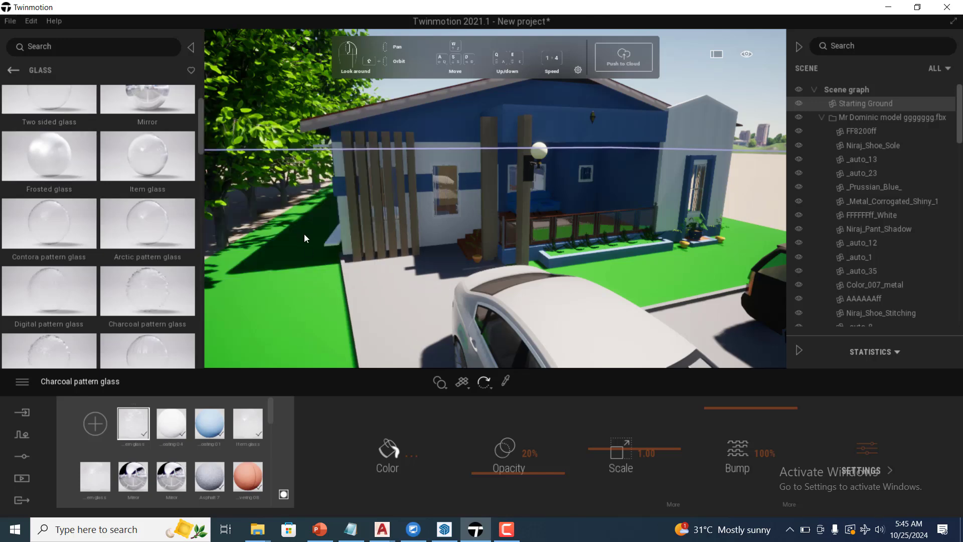
Review the front of the house from the driveway side and dismiss the low-battery notification
scroll(309, 294, "down", 6)
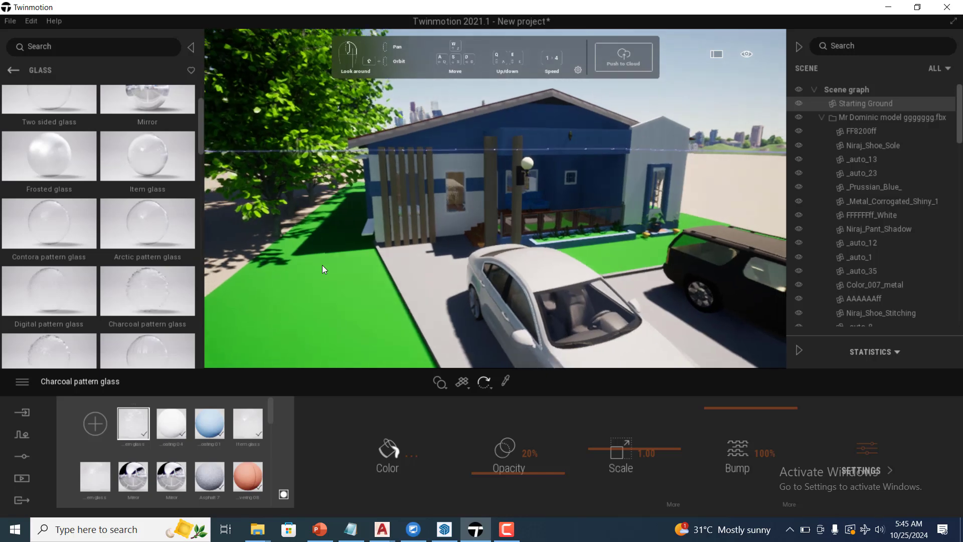
key("w")
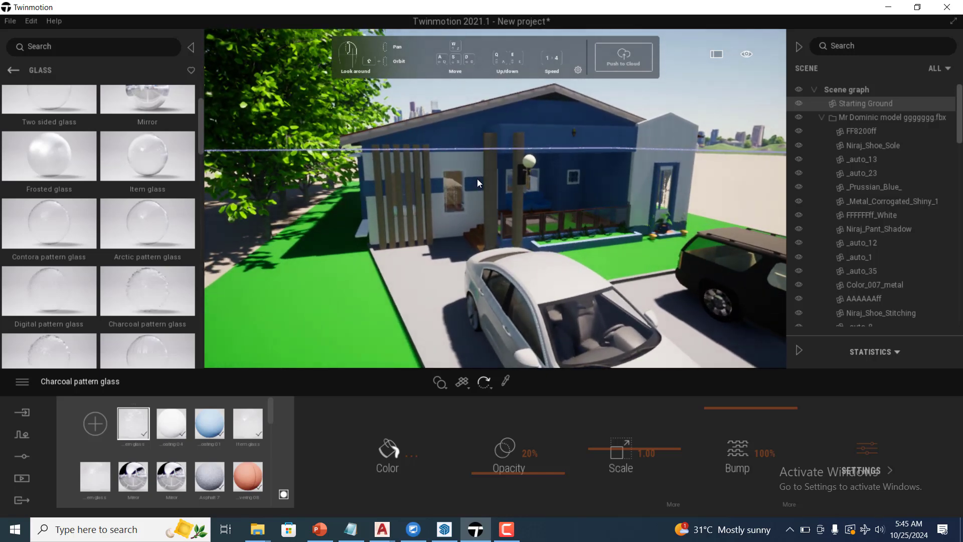
key("w")
key("w")
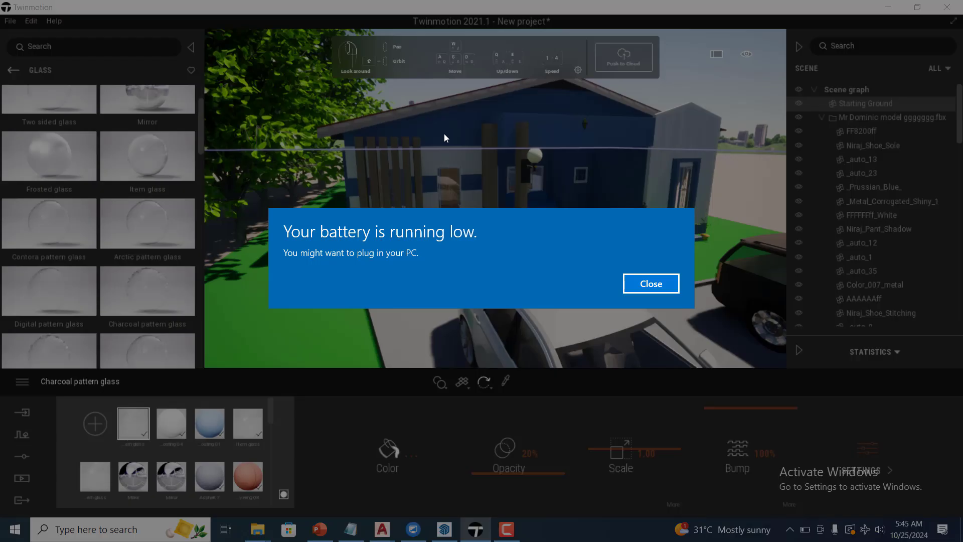
left_click(659, 287)
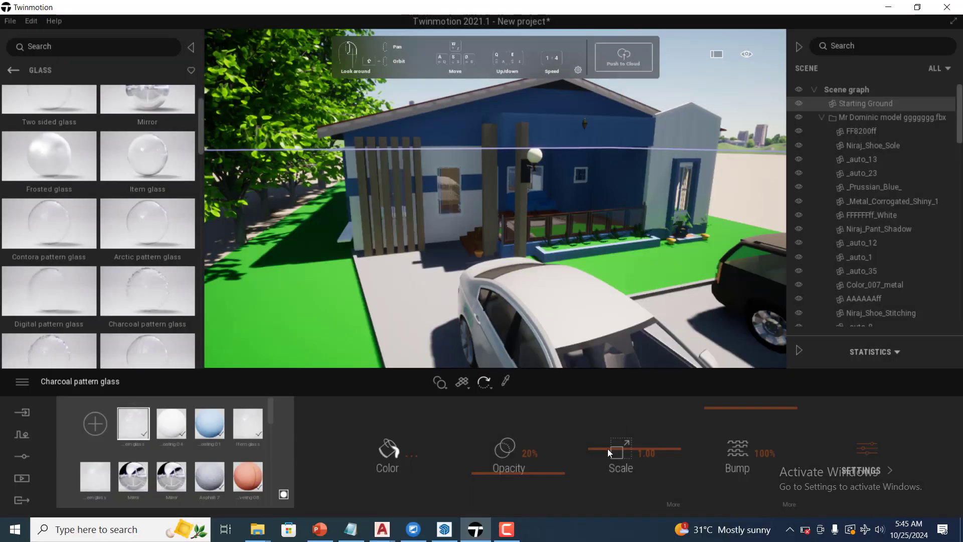
Look through the remaining glass materials and the other material categories while viewing the house front from the driveway
left_click(506, 527)
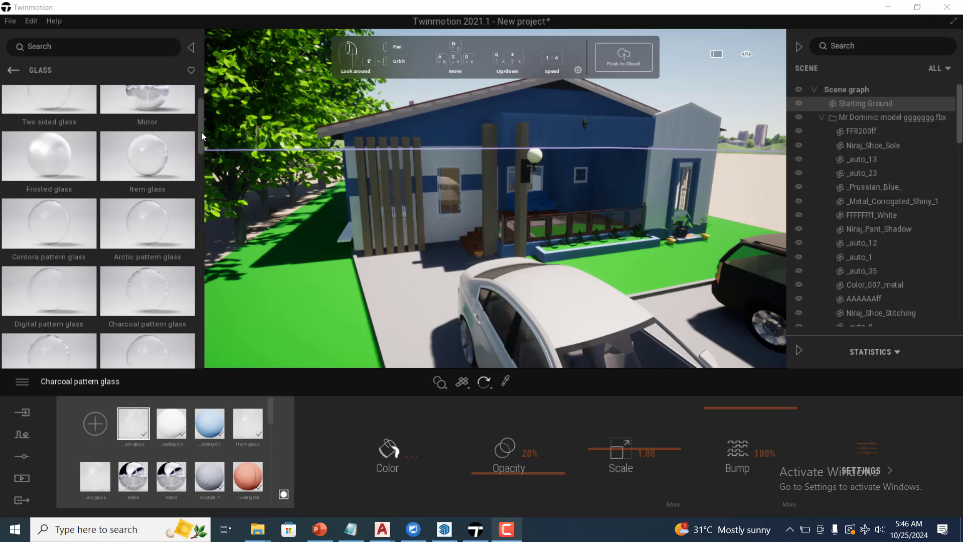
left_click_drag(203, 132, 202, 176)
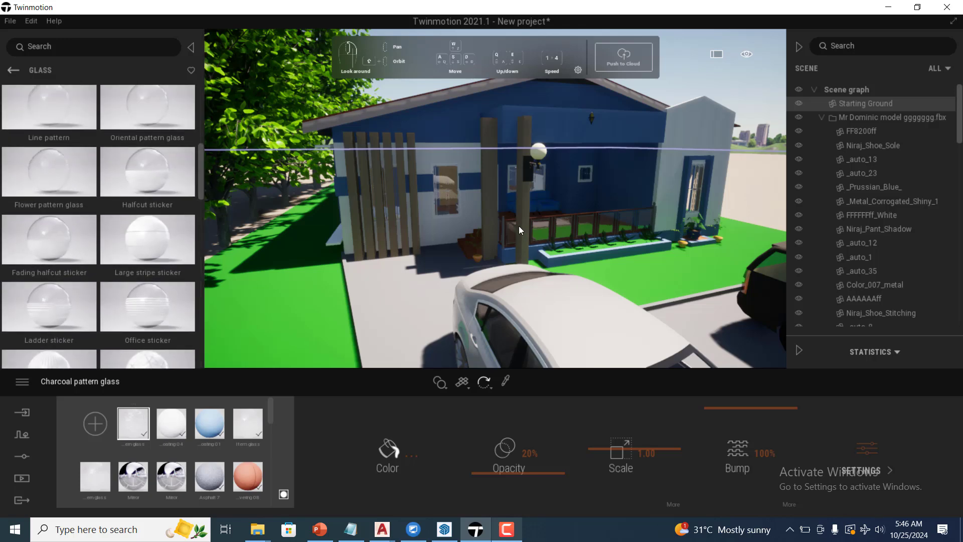
scroll(445, 207, "down", 5)
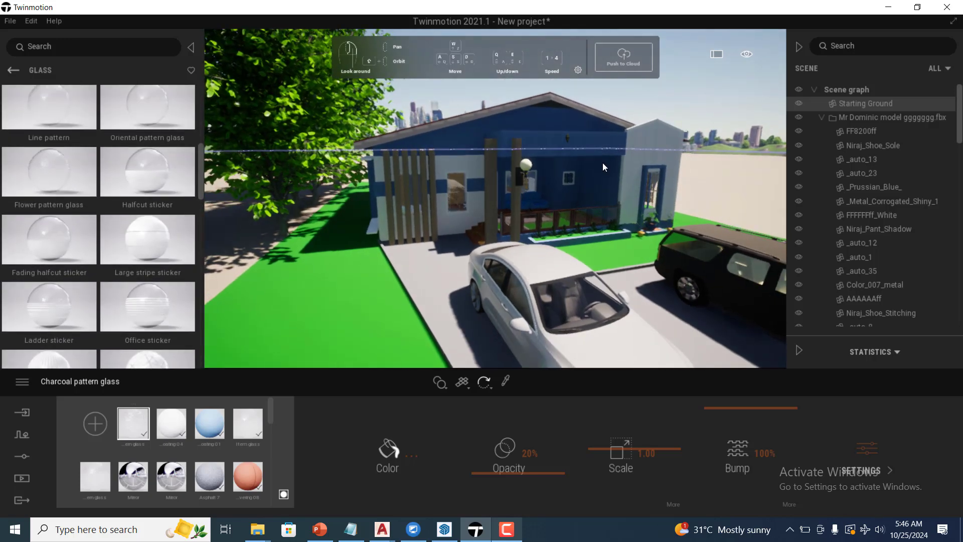
scroll(527, 192, "down", 4)
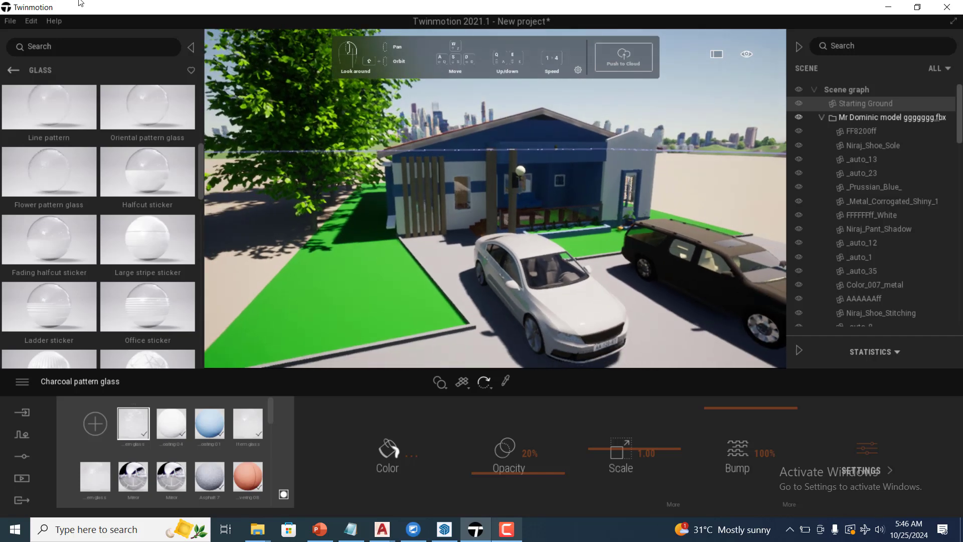
scroll(332, 169, "up", 4)
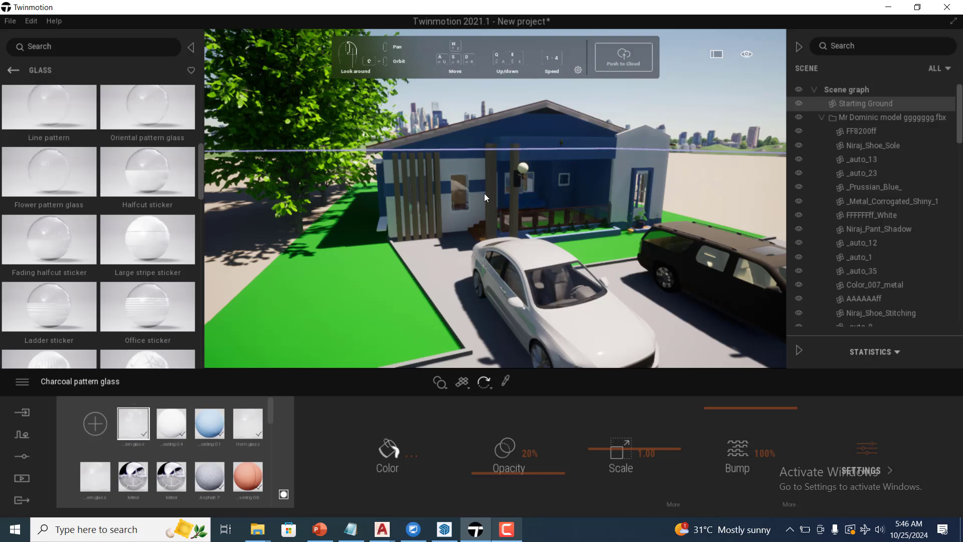
left_click(12, 69)
scroll(150, 281, "down", 2)
scroll(154, 285, "down", 1)
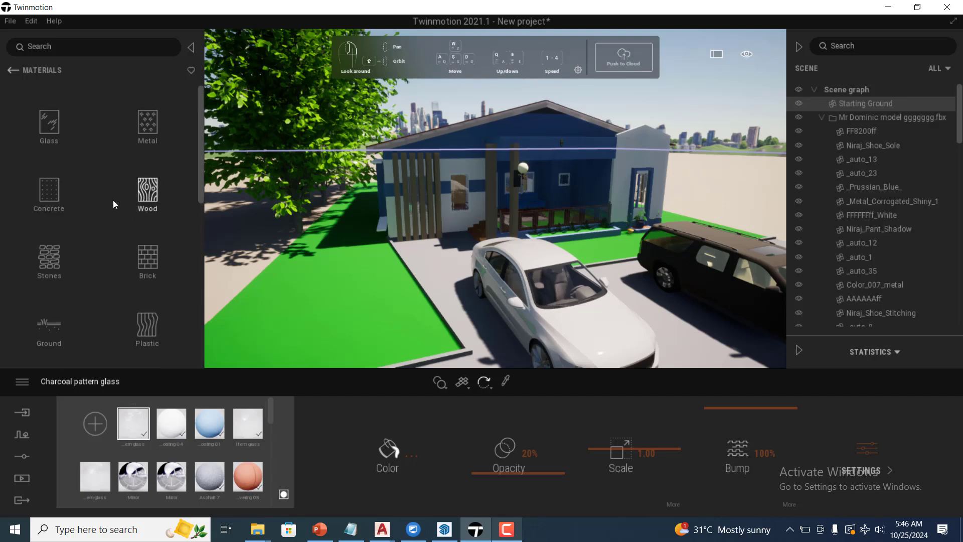
scroll(121, 233, "down", 1)
scroll(120, 235, "down", 3)
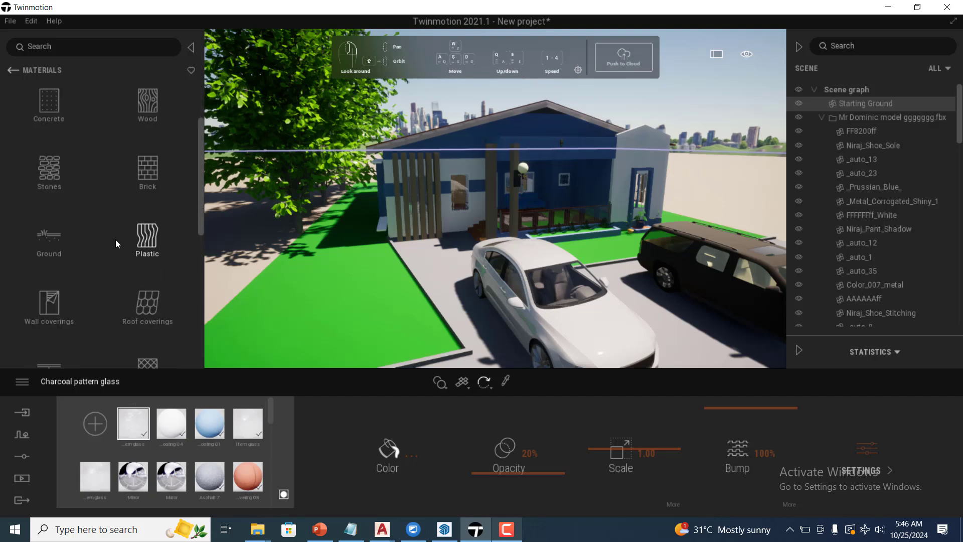
Place the animated human Amir from the Characters library on the front lawn beside the driveway
left_click(9, 71)
left_click(147, 267)
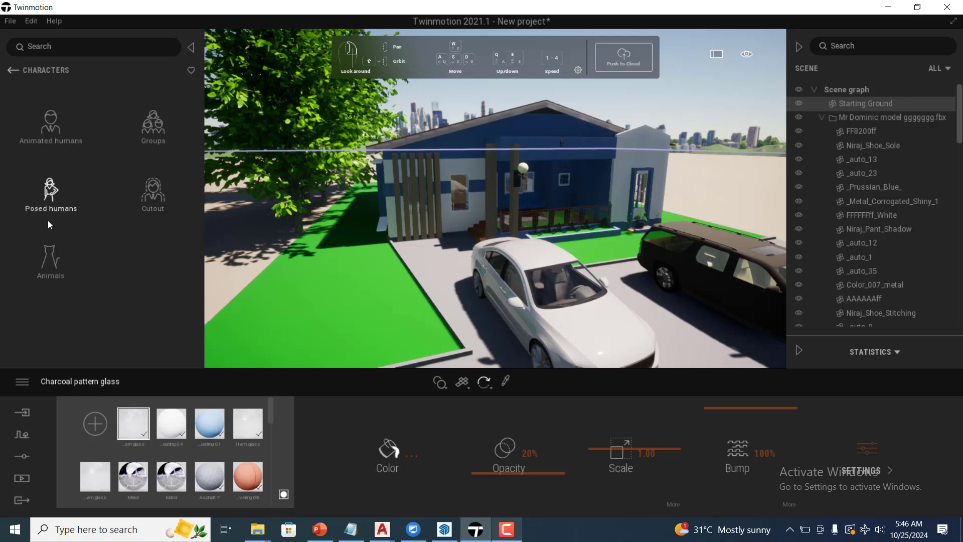
left_click(55, 122)
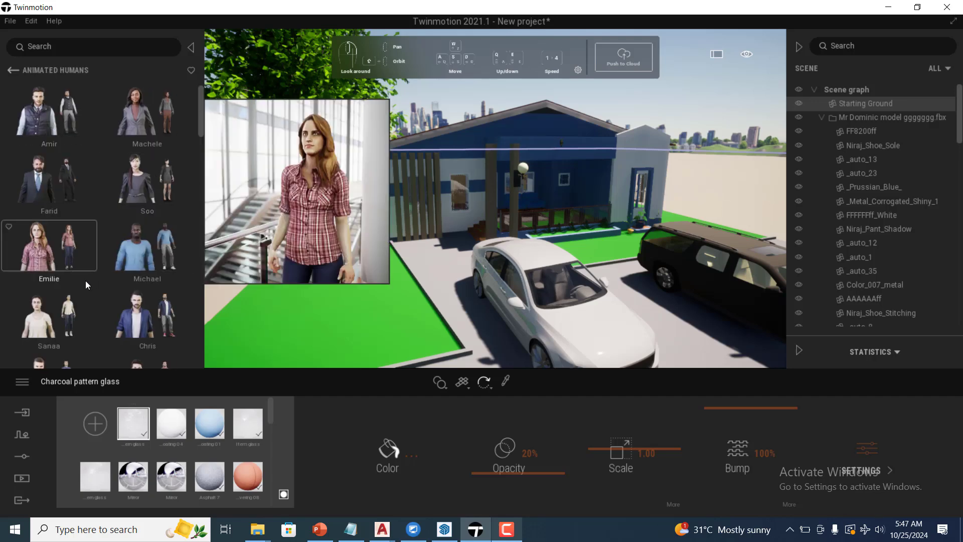
mouse_move(50, 114)
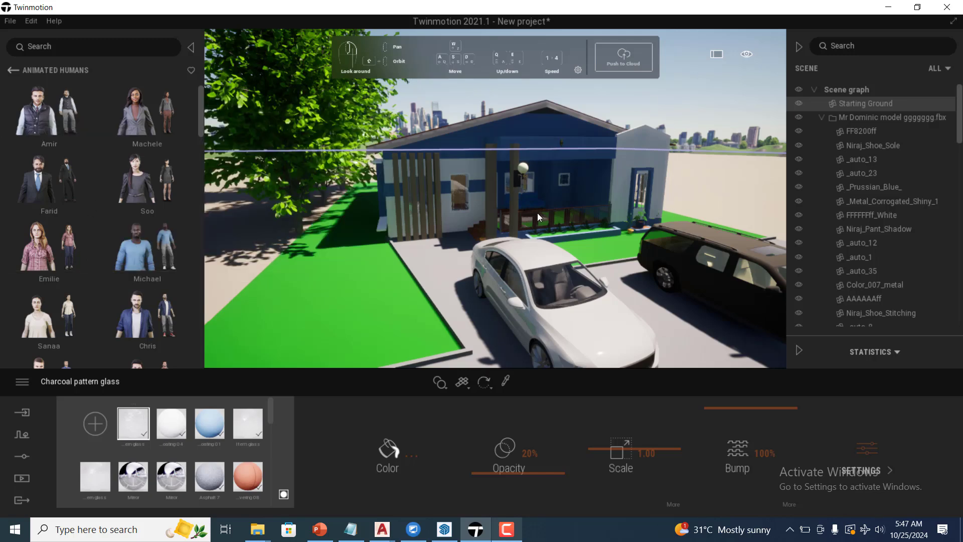
left_click_drag(542, 221, 371, 321)
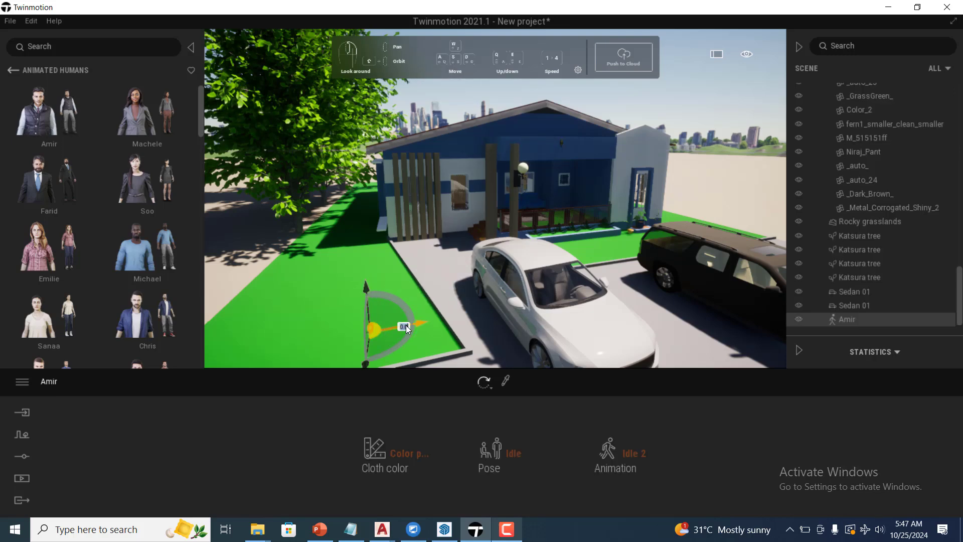
Scale the Amir figure on the lawn uniformly to 1.00
left_click(492, 387)
left_click(491, 388)
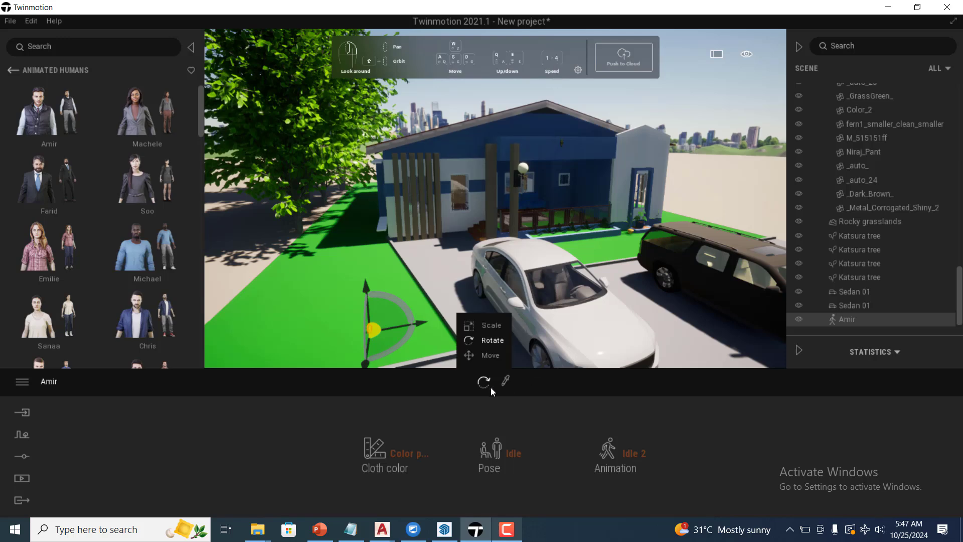
left_click(491, 327)
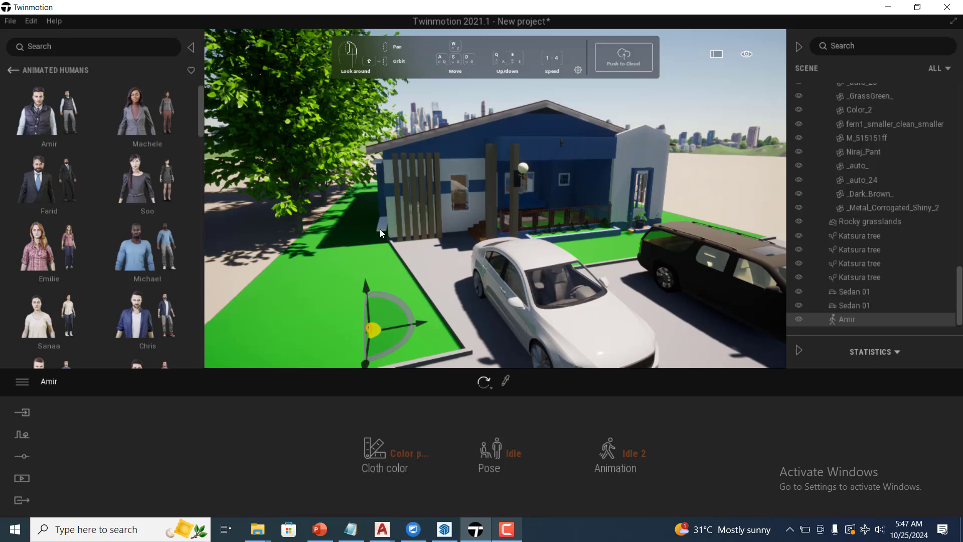
left_click(491, 388)
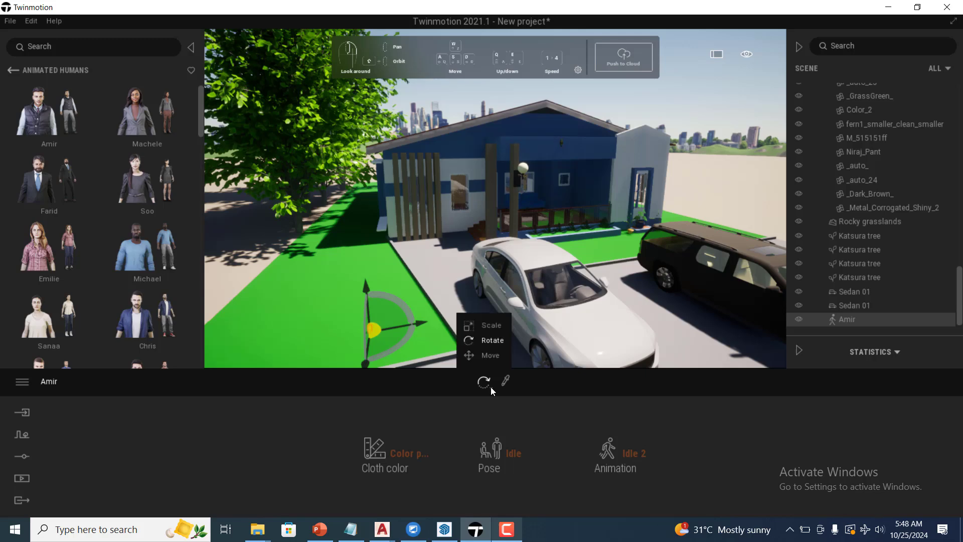
left_click(492, 387)
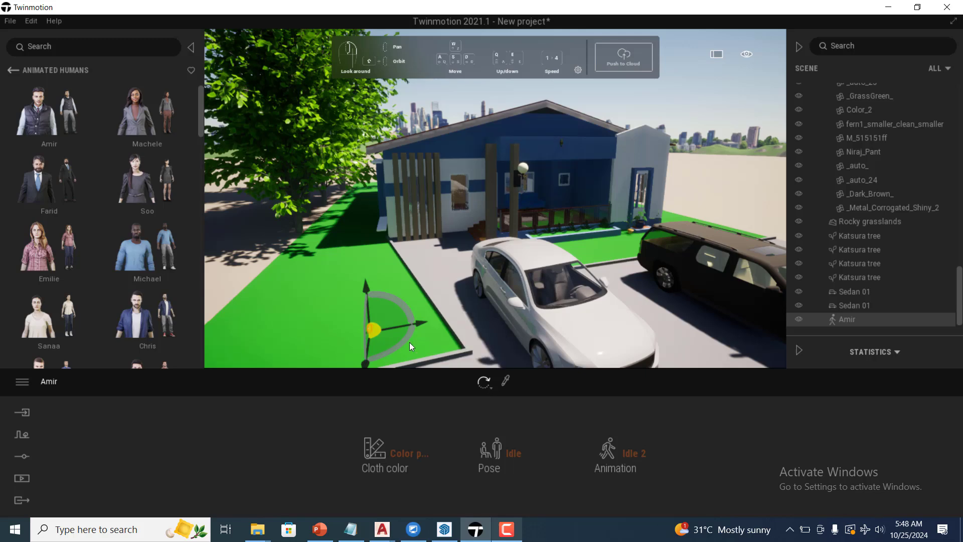
left_click_drag(378, 331, 376, 329)
key("Tab")
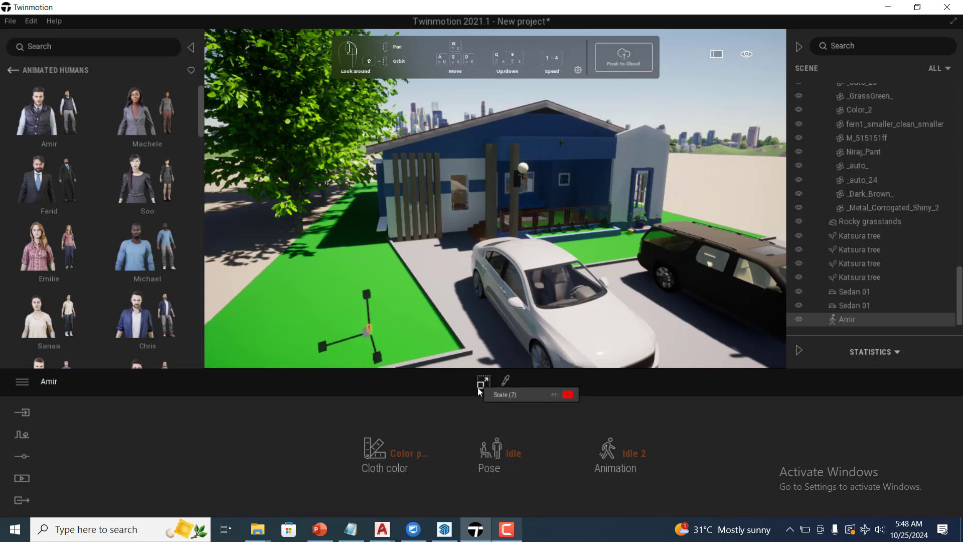
left_click(369, 337)
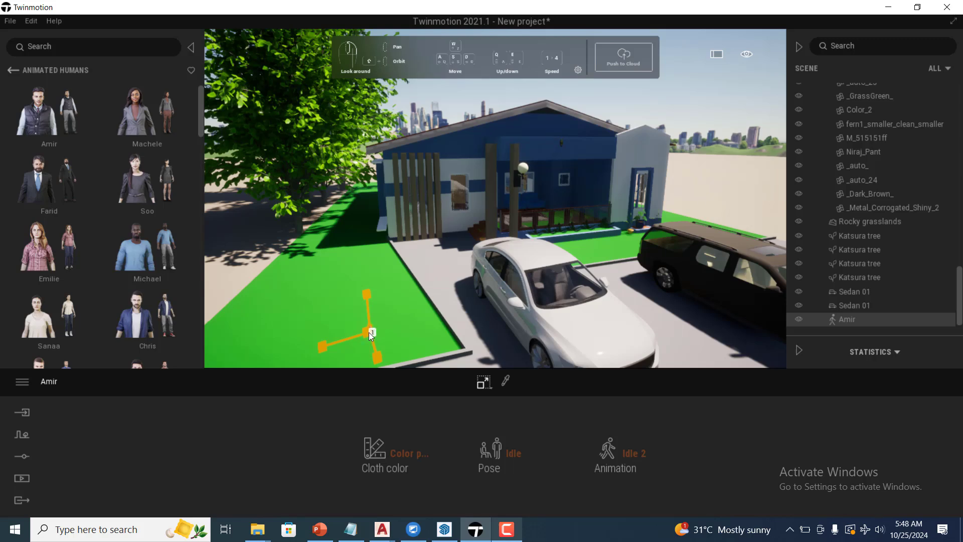
key("Return")
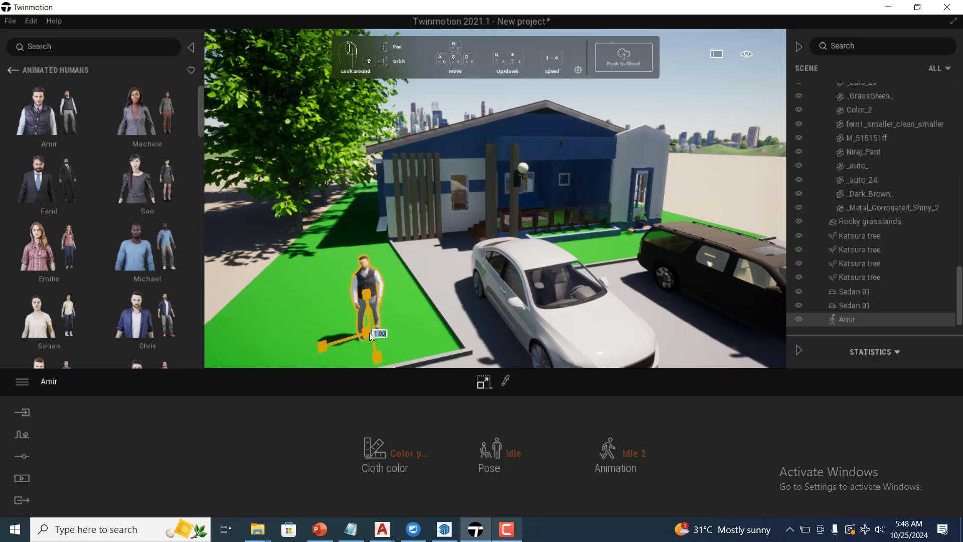
left_click(240, 240)
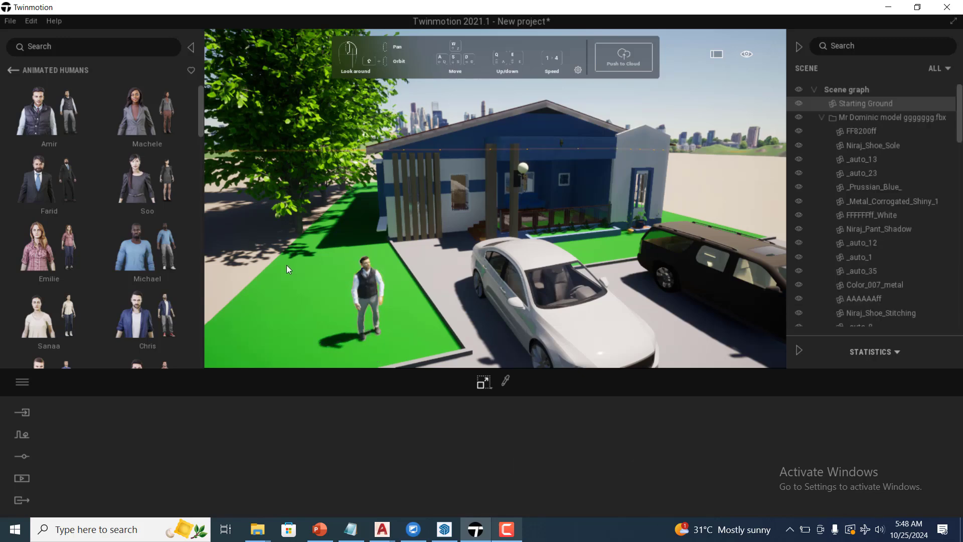
double_click(368, 292)
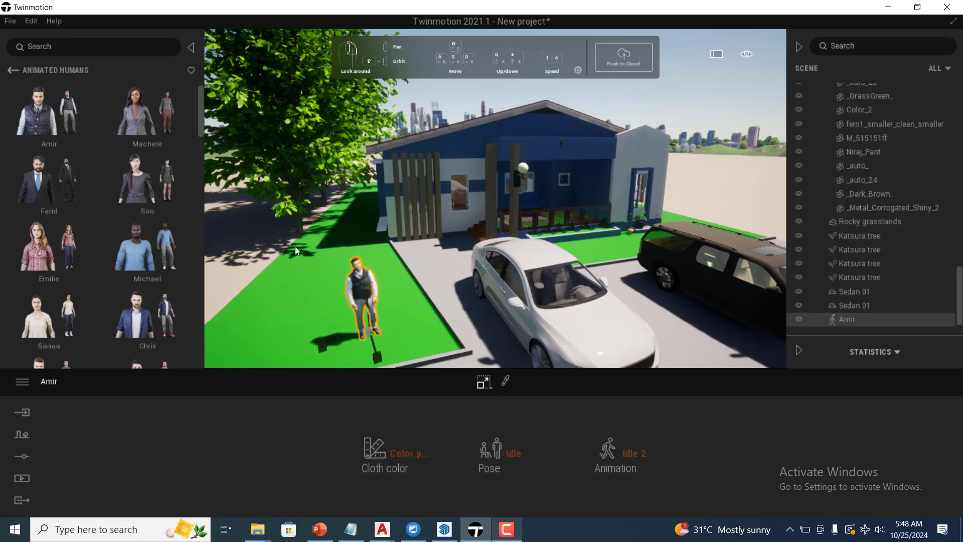
left_click(235, 242)
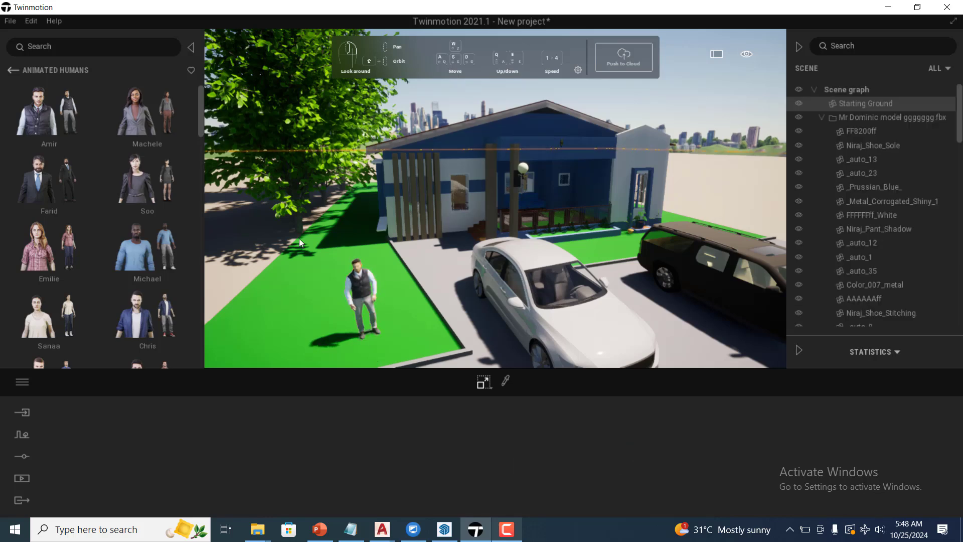
Move the Amir figure from the lawn to the front of the house beside the porch railing
left_click(660, 105)
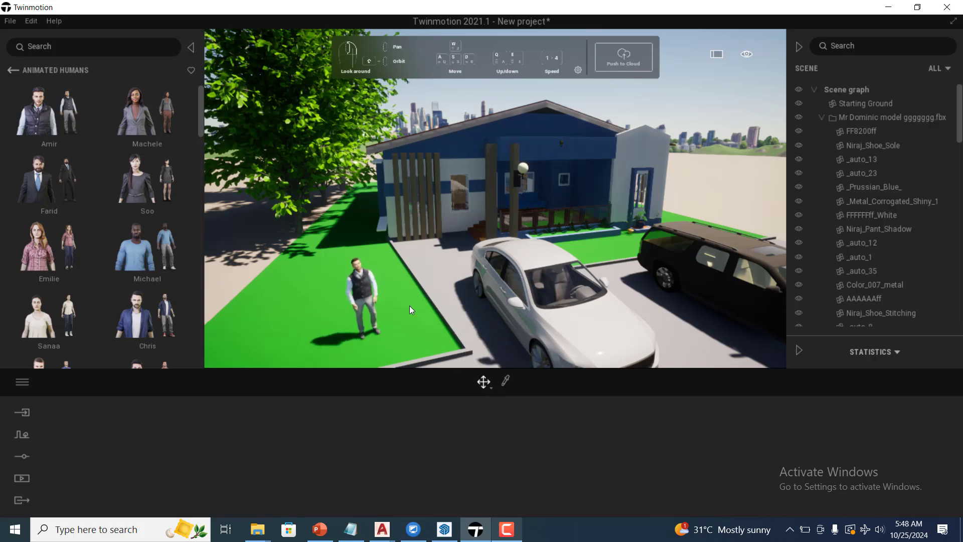
left_click(364, 297)
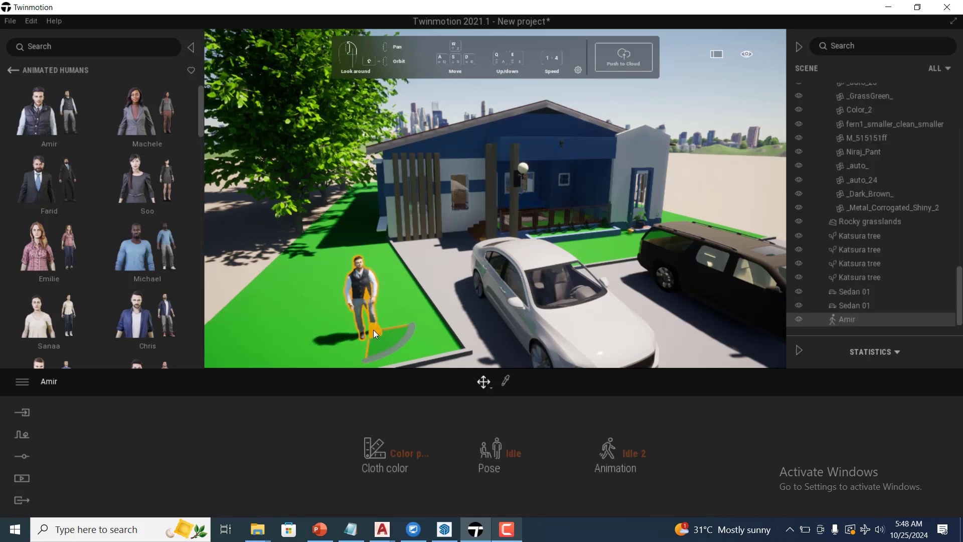
left_click_drag(373, 330, 548, 229)
scroll(544, 216, "up", 1)
scroll(544, 216, "up", 5)
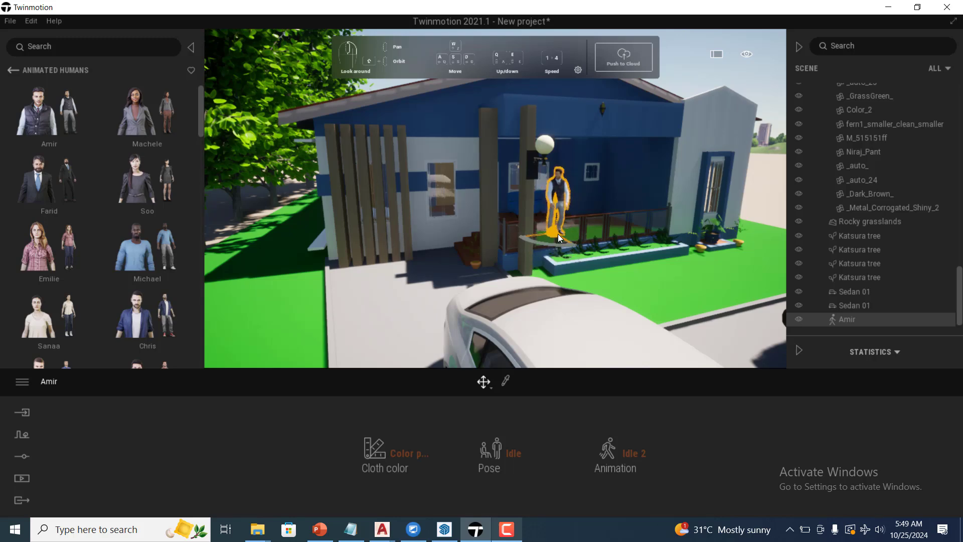
scroll(550, 226, "up", 3)
scroll(607, 256, "up", 3)
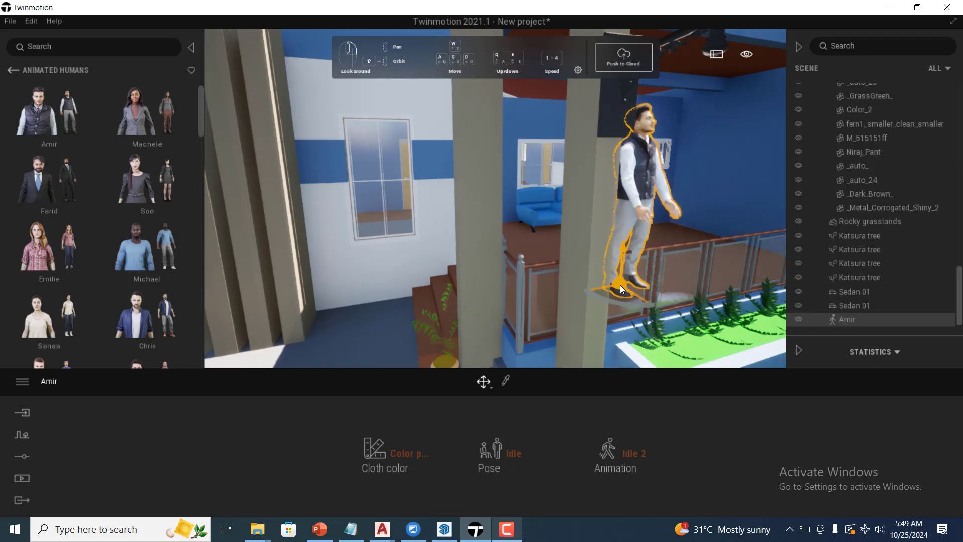
Shift the Amir figure along the porch front to the spot behind the front column
left_click_drag(620, 284, 680, 260)
scroll(679, 261, "up", 3)
scroll(654, 314, "down", 3)
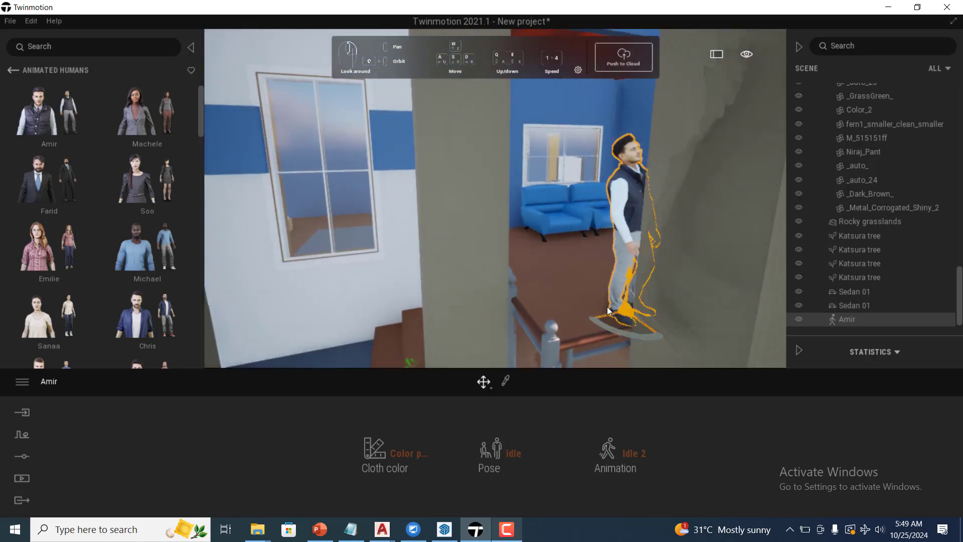
left_click_drag(621, 321, 663, 340)
scroll(452, 238, "down", 5)
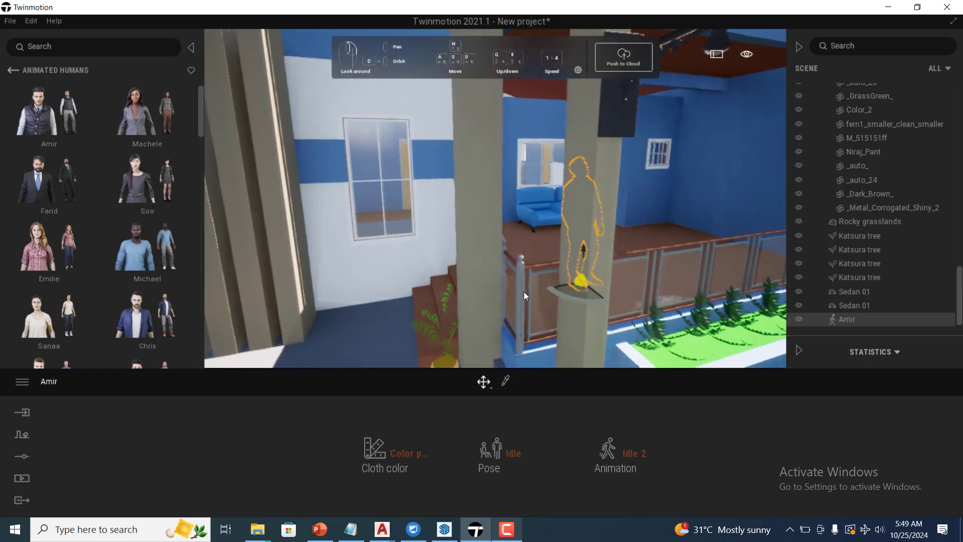
Move the Amir figure out from behind the front column to the porch railing above the planter
right_click_drag(692, 272, 725, 208)
scroll(712, 186, "up", 4)
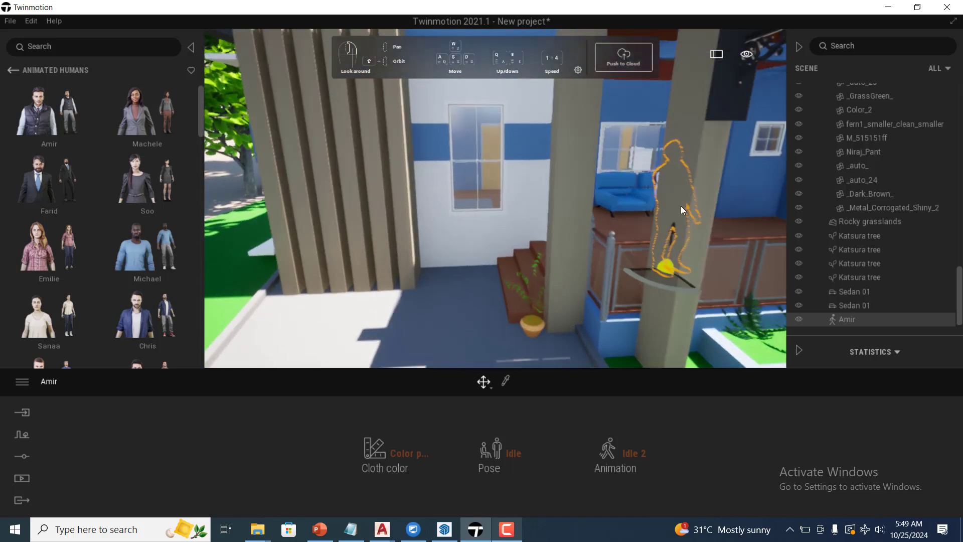
right_click_drag(674, 232, 613, 236)
left_click_drag(611, 234, 689, 235)
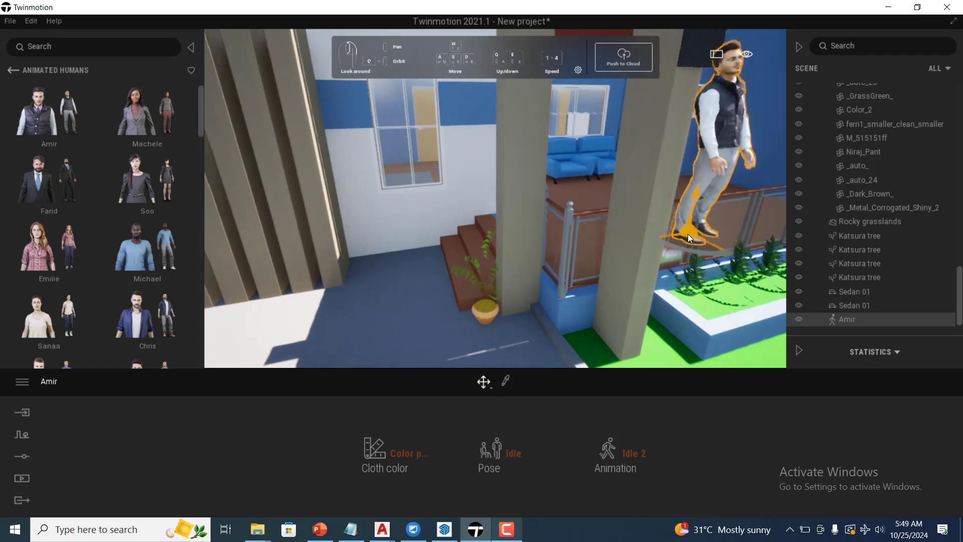
scroll(702, 206, "up", 6)
scroll(699, 199, "down", 6)
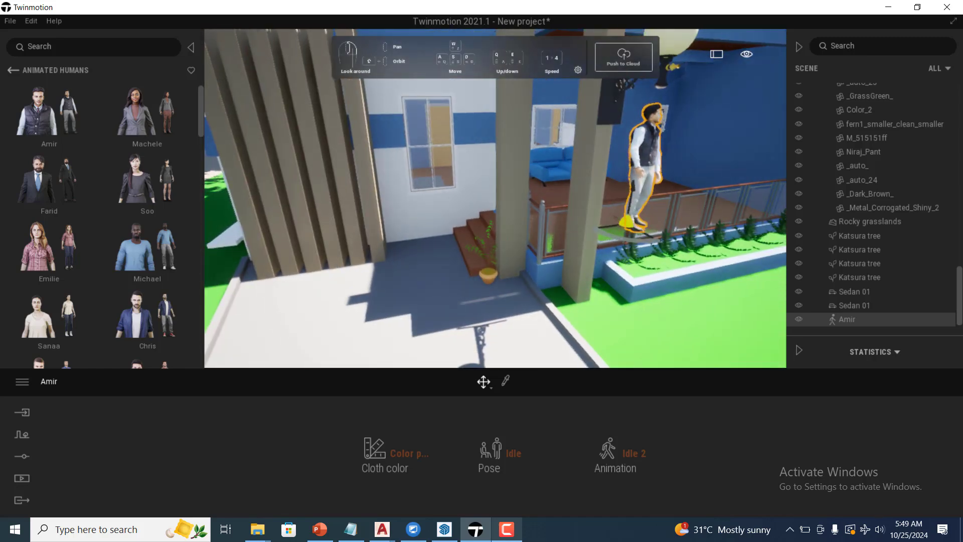
Move the Amir figure from above the planter back toward the porch railing
right_click_drag(705, 201, 674, 202)
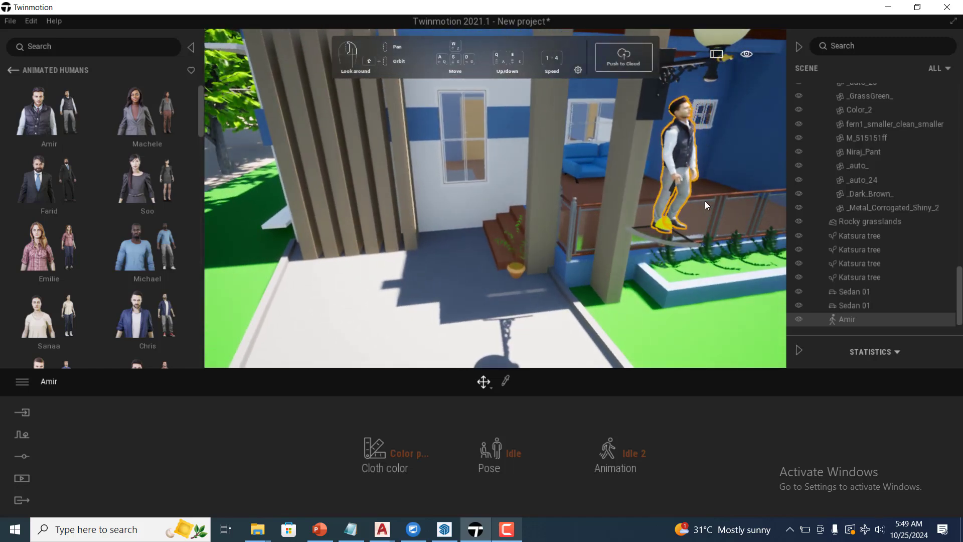
key("a")
key("d")
scroll(564, 182, "up", 5)
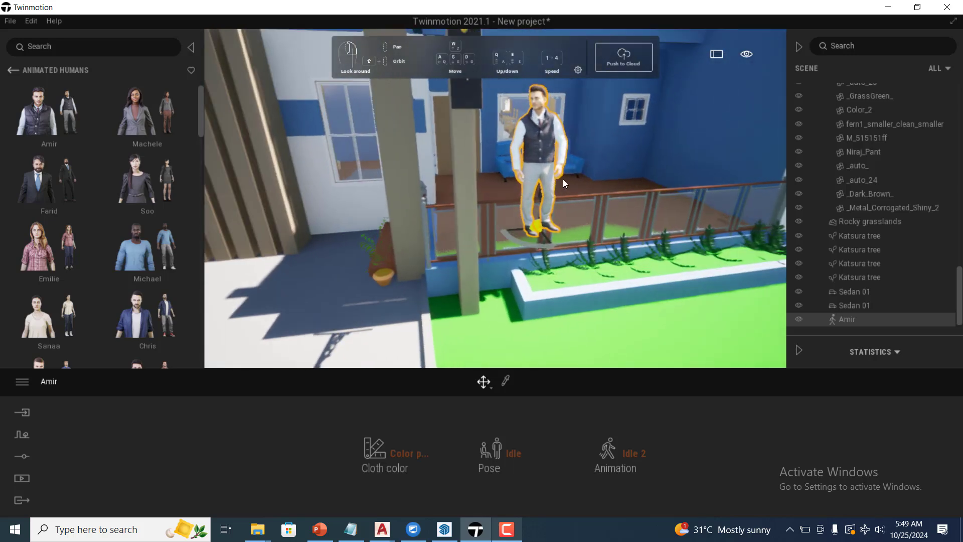
left_click_drag(562, 243, 644, 194)
scroll(644, 194, "up", 3)
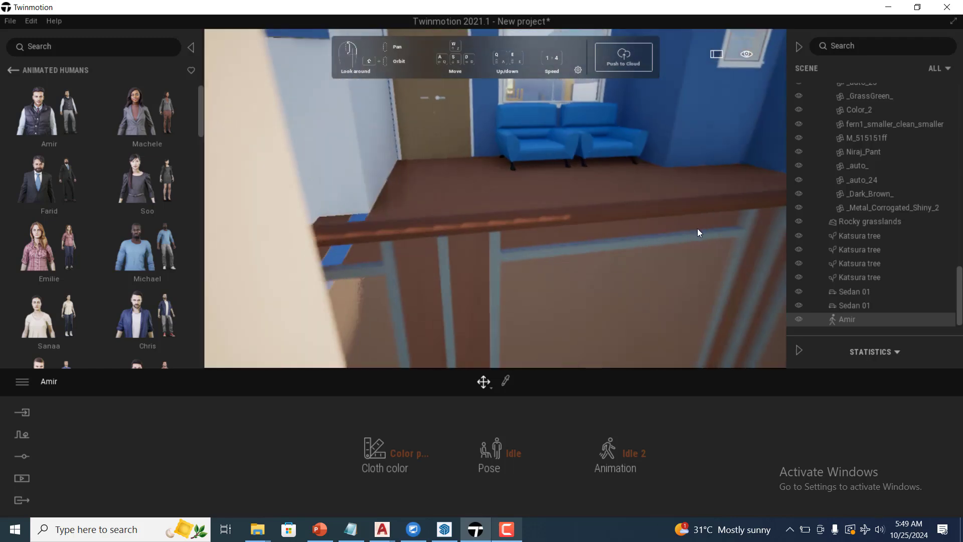
scroll(572, 223, "down", 3)
left_click_drag(675, 231, 582, 203)
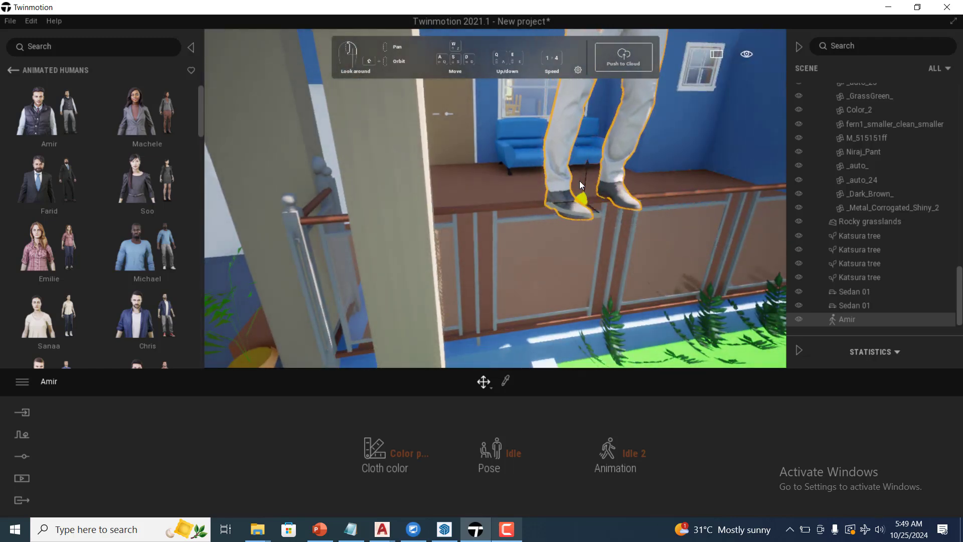
Lower the Amir figure behind the porch railing so it stands inside the porch, and deselect it
scroll(597, 185, "up", 3)
scroll(585, 207, "down", 2)
left_click(691, 218)
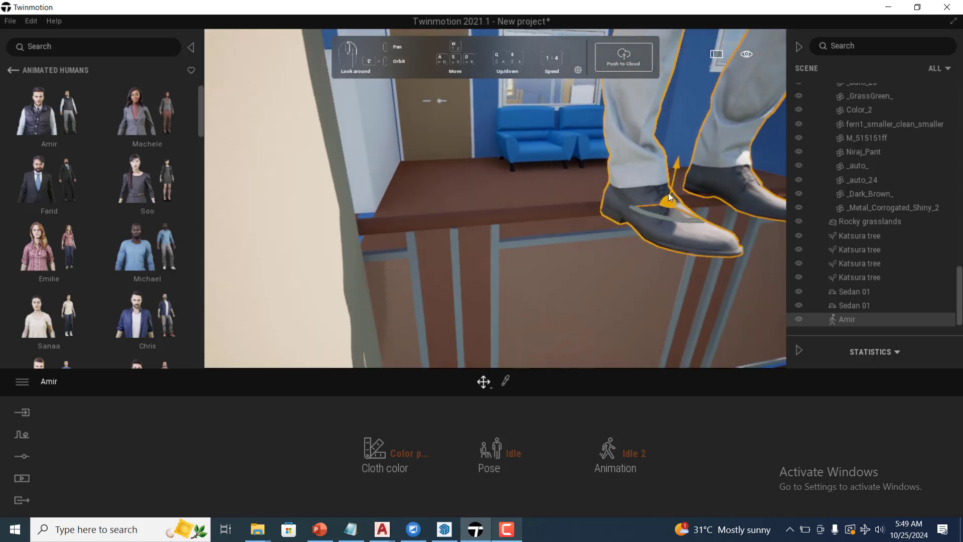
left_click_drag(667, 206, 703, 358)
scroll(594, 163, "up", 3)
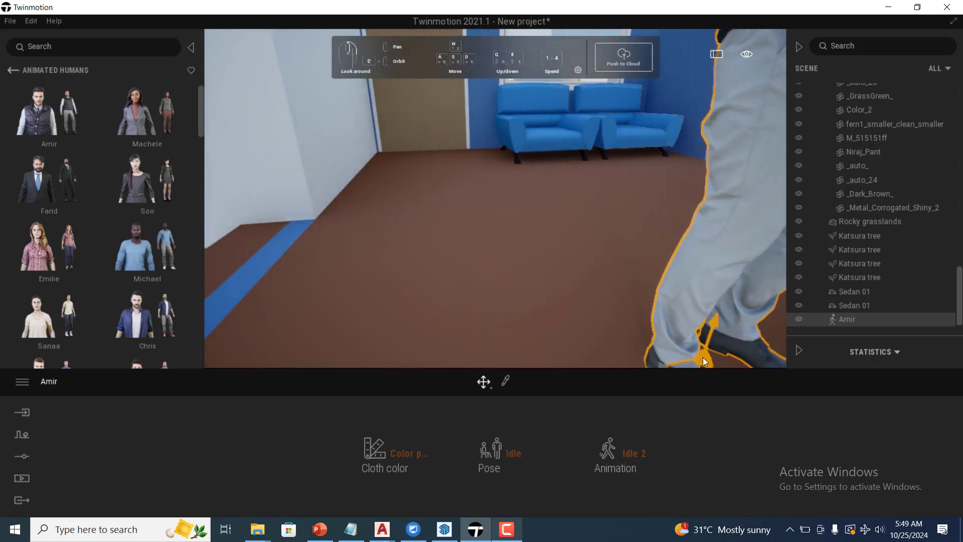
scroll(595, 231, "down", 3)
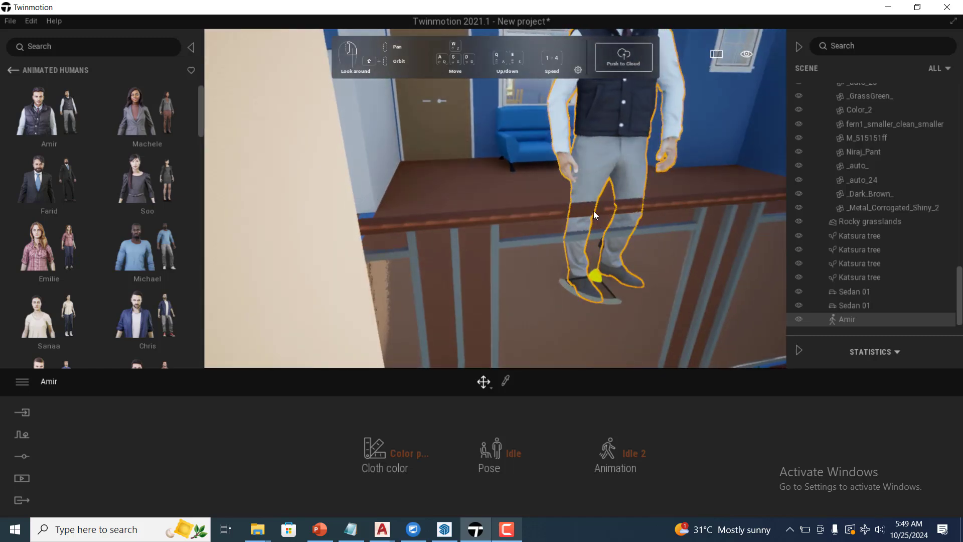
scroll(594, 210, "down", 5)
scroll(543, 241, "down", 6)
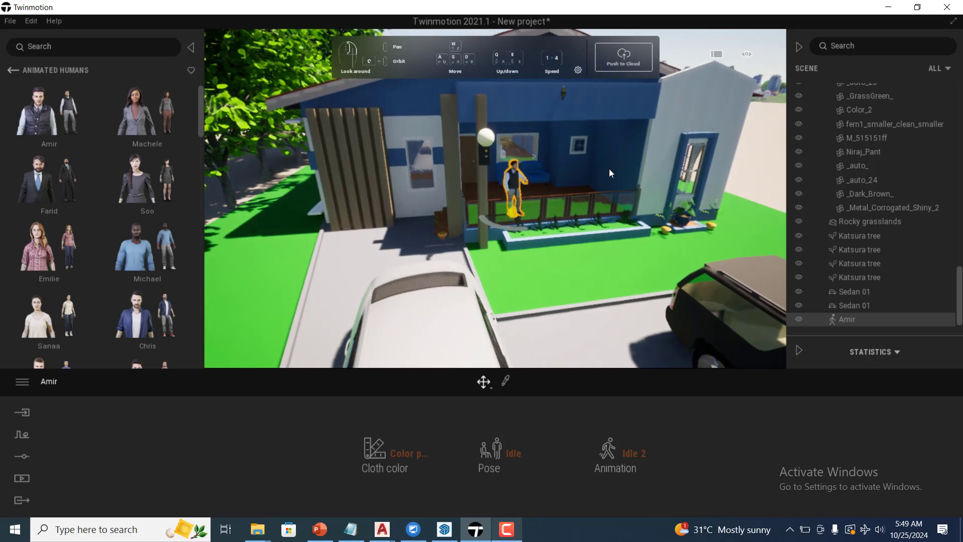
left_click(608, 153)
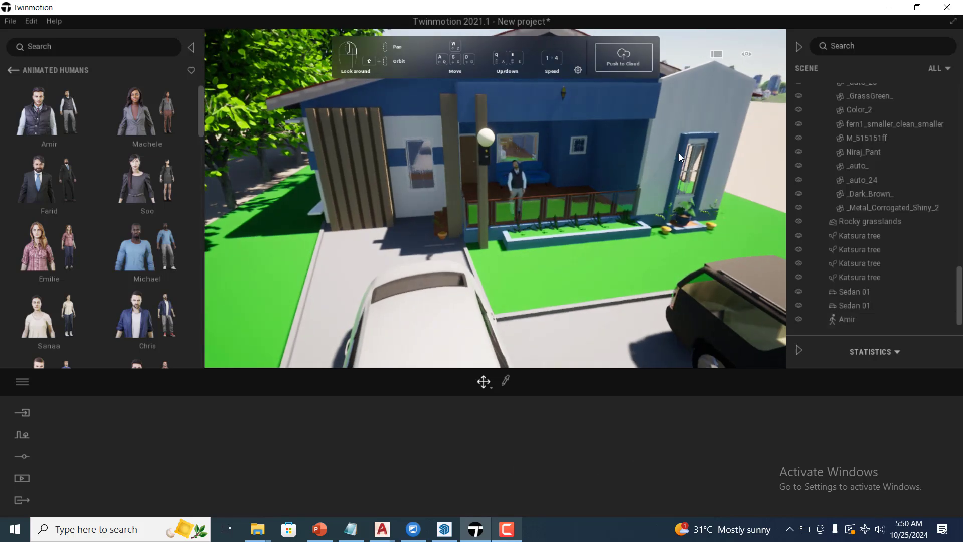
Select the Amir figure on the porch and set its pose to Sitting
scroll(521, 179, "up", 3)
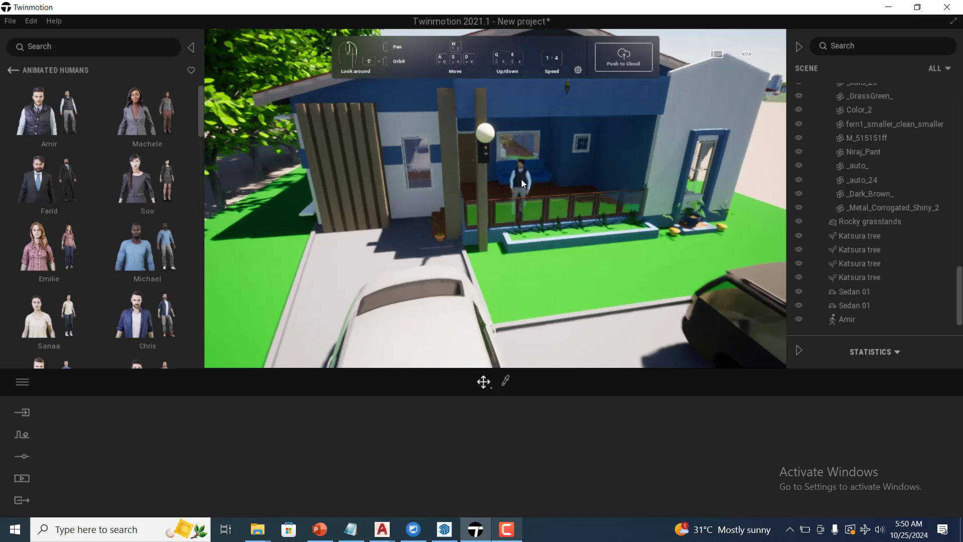
left_click(522, 177)
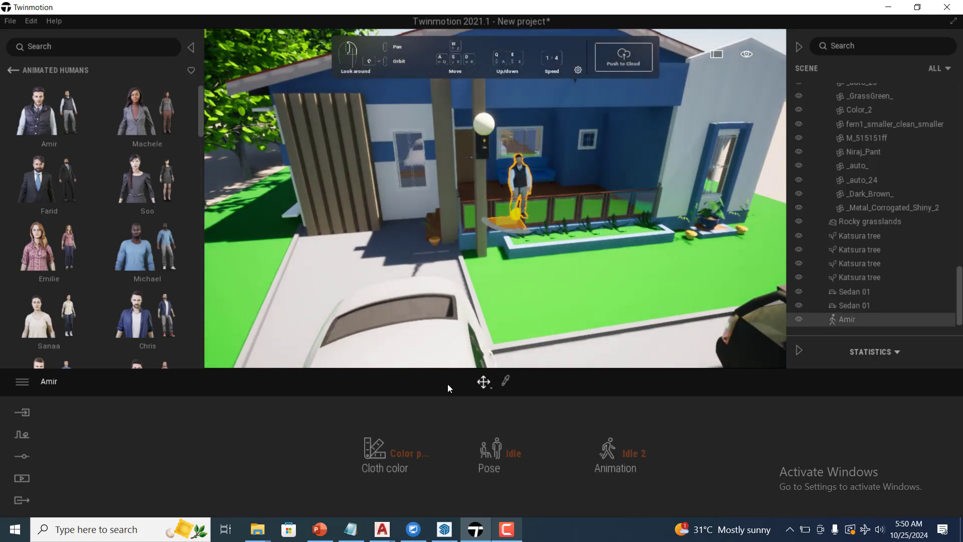
left_click(501, 453)
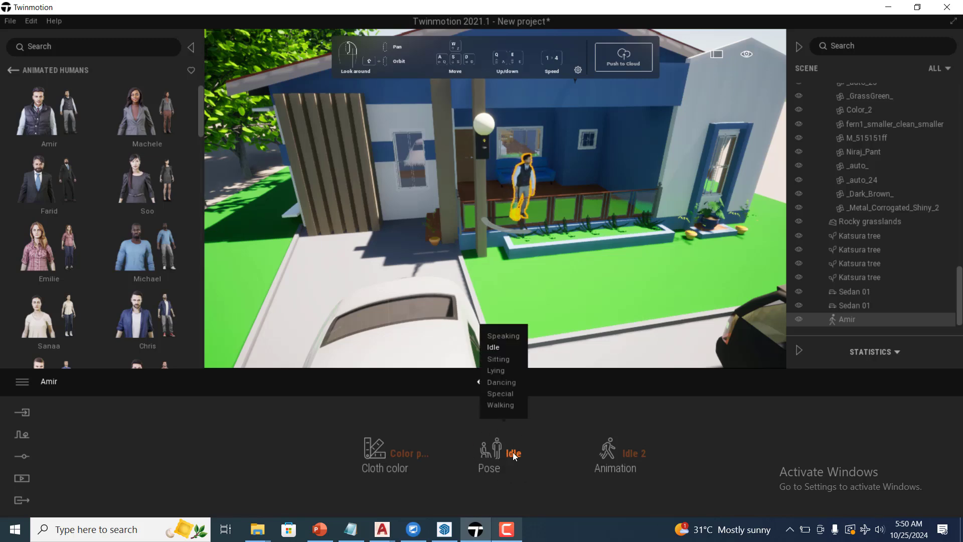
left_click(501, 361)
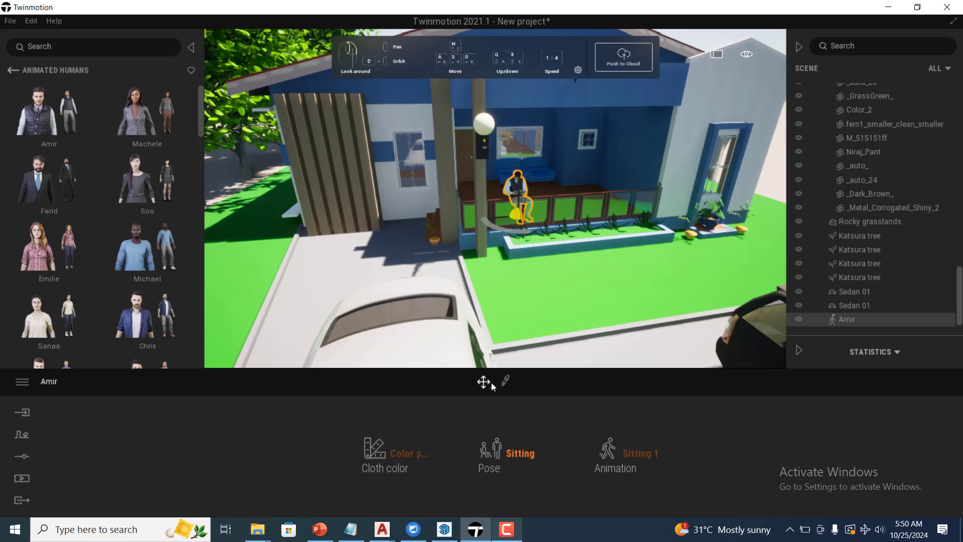
Move the seated Amir figure to the blue sofa at the back of the porch and deselect it
scroll(528, 202, "up", 2)
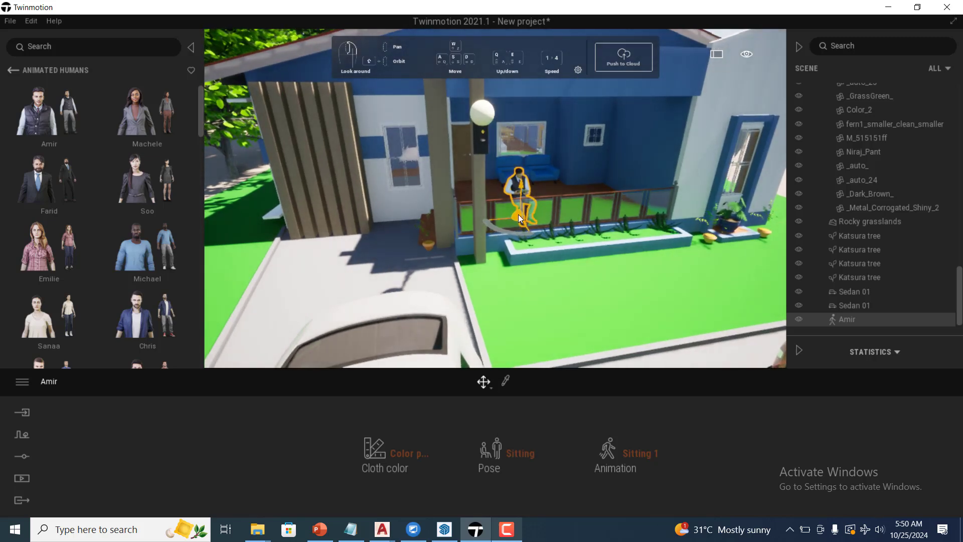
left_click_drag(518, 214, 546, 183)
scroll(551, 160, "up", 3)
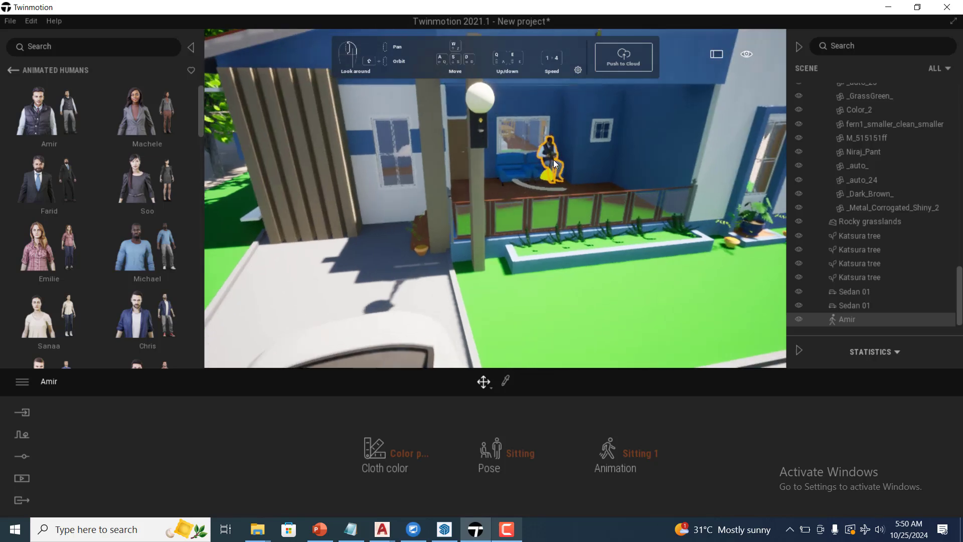
scroll(572, 155, "up", 2)
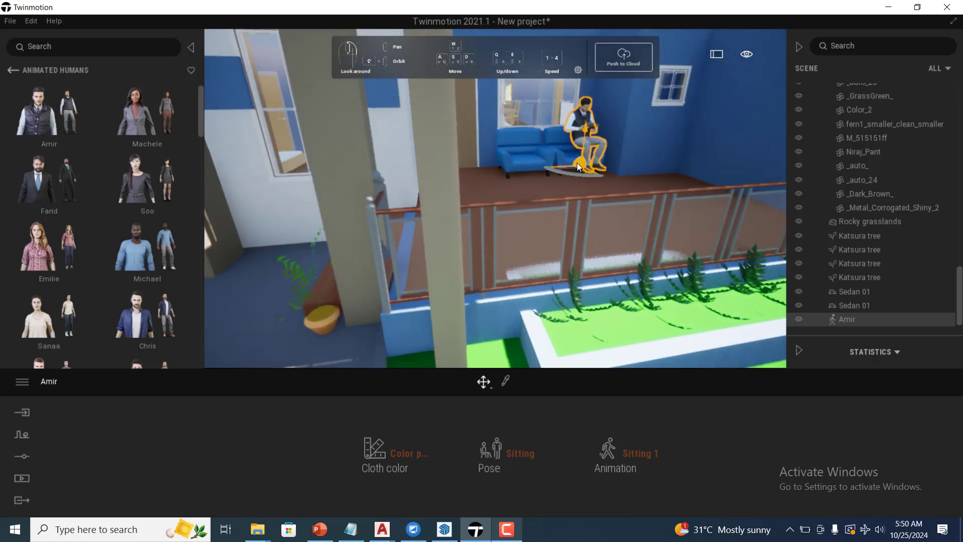
left_click_drag(574, 183, 578, 176)
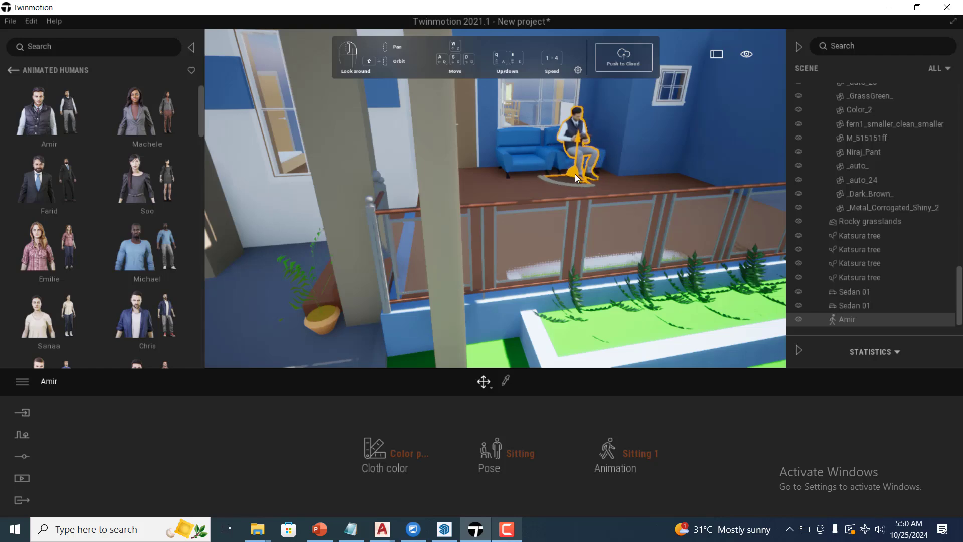
scroll(563, 185, "down", 2)
scroll(563, 187, "down", 5)
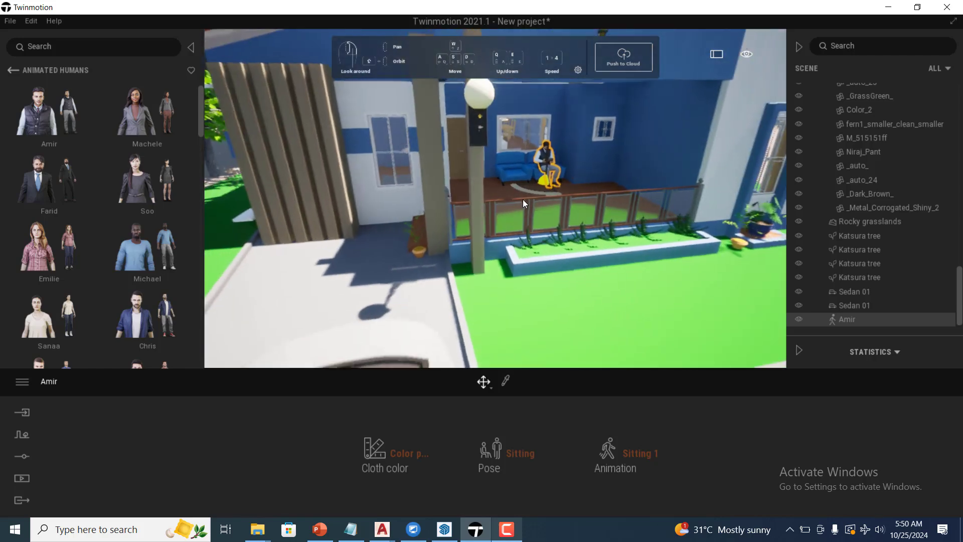
left_click(500, 228)
right_click_drag(500, 227, 541, 167)
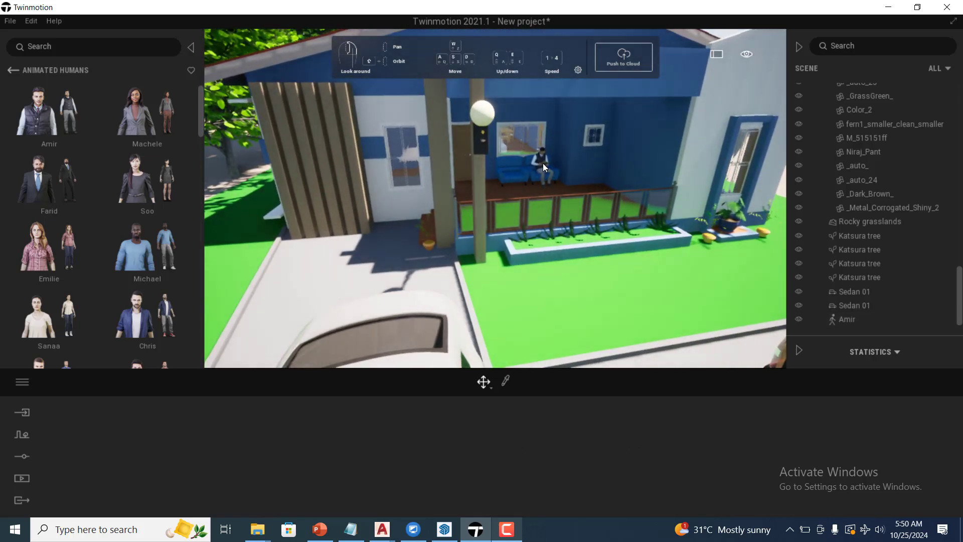
Try the Speaking, Lying and Dancing poses on the Amir figure and settle on the Walking pose
left_click(543, 163)
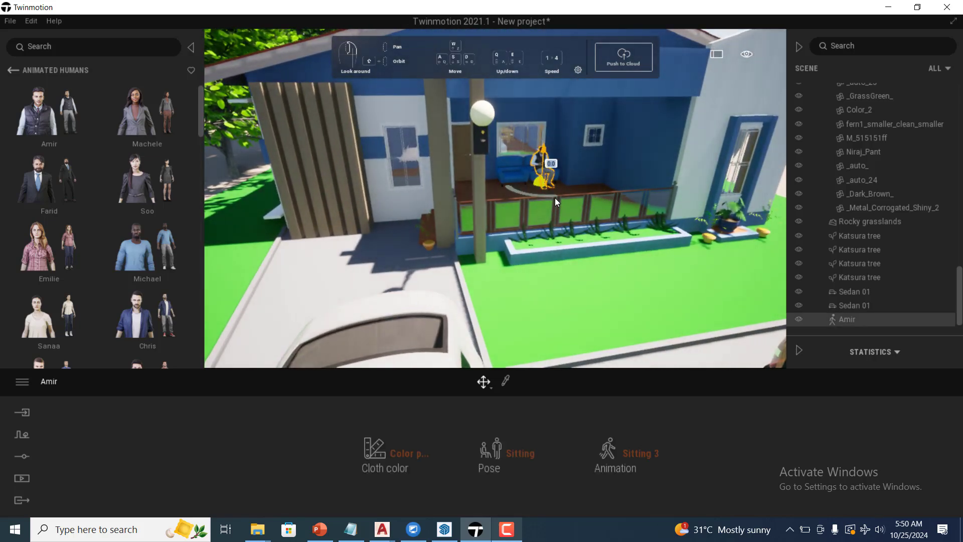
left_click(521, 453)
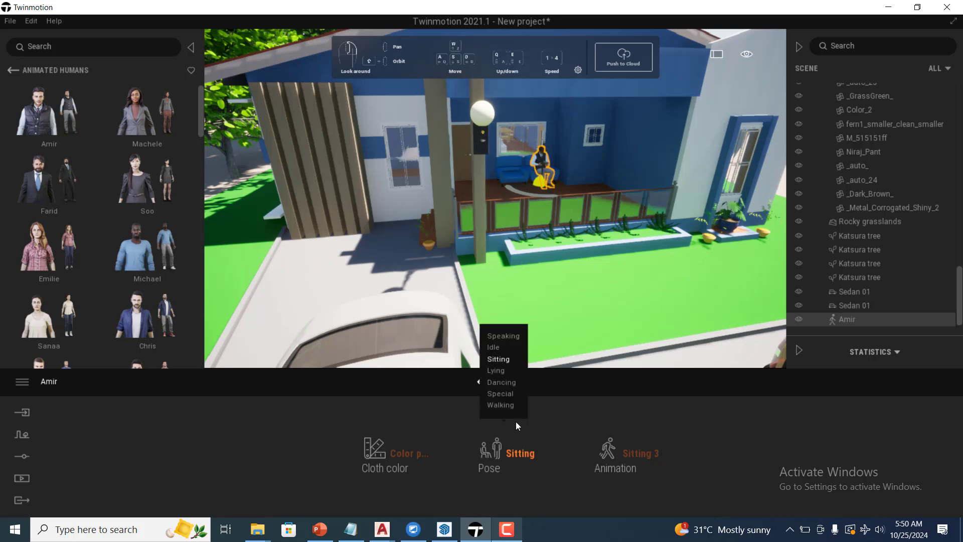
left_click(507, 336)
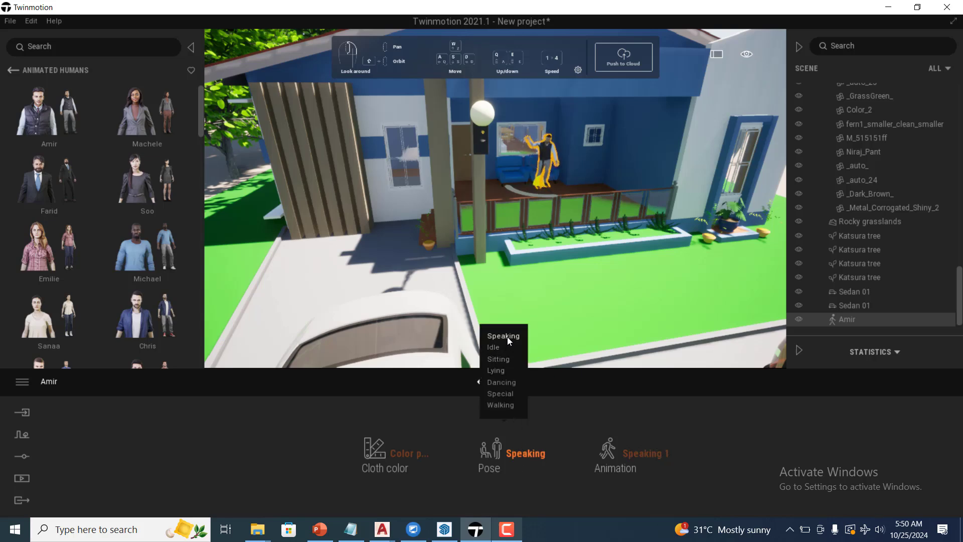
left_click(503, 371)
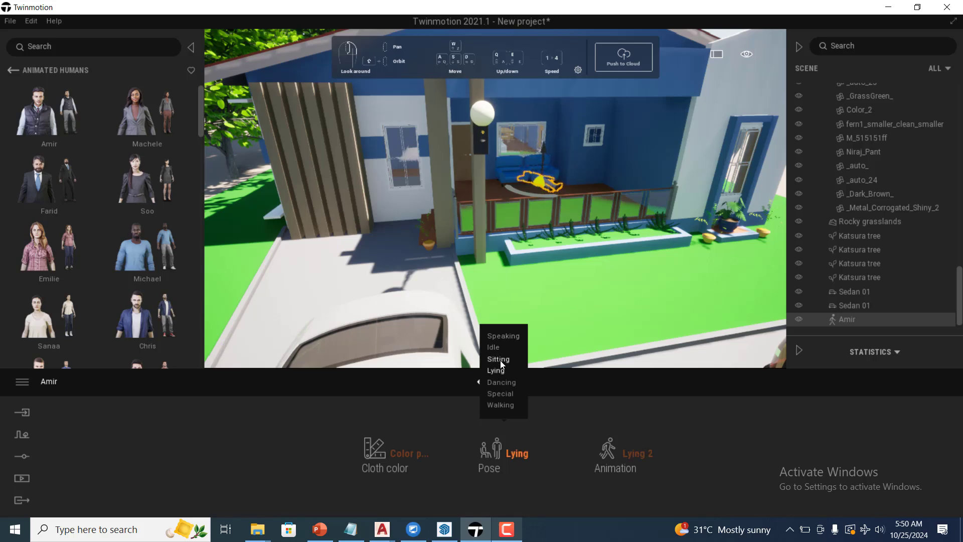
left_click(507, 382)
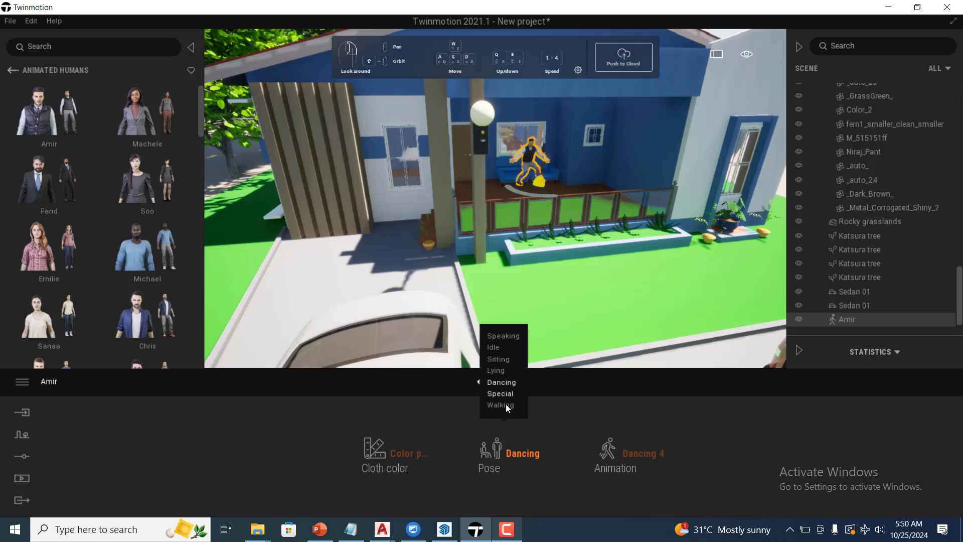
left_click(505, 404)
left_click(511, 411)
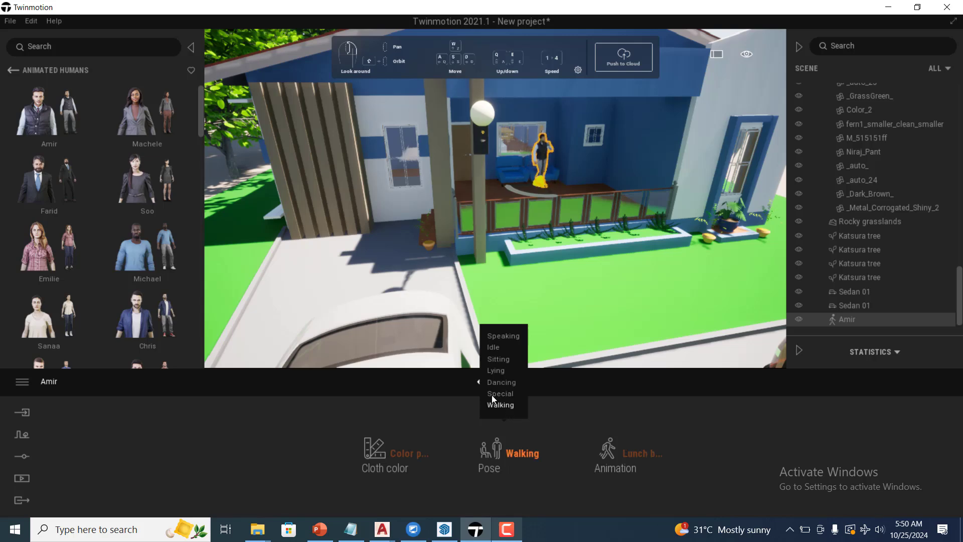
Move the walking Amir figure from the sofa to just behind the porch railing near the front column, and deselect it
left_click_drag(539, 182, 520, 197)
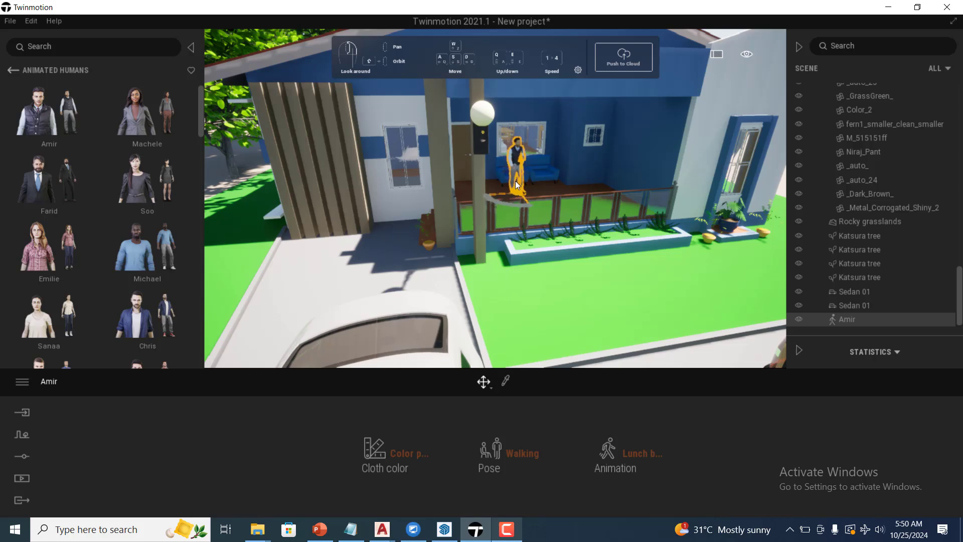
scroll(519, 182, "up", 5)
scroll(538, 171, "up", 6)
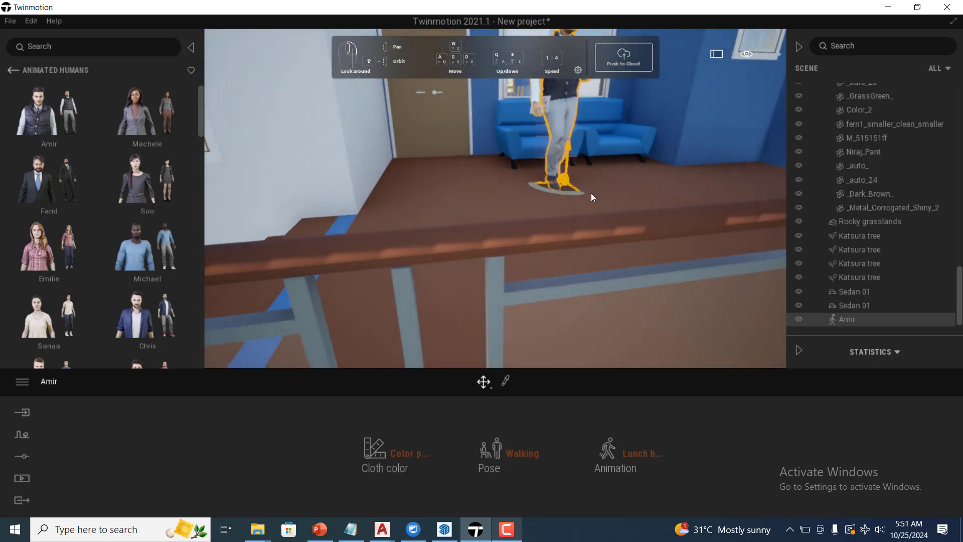
scroll(603, 220, "up", 6)
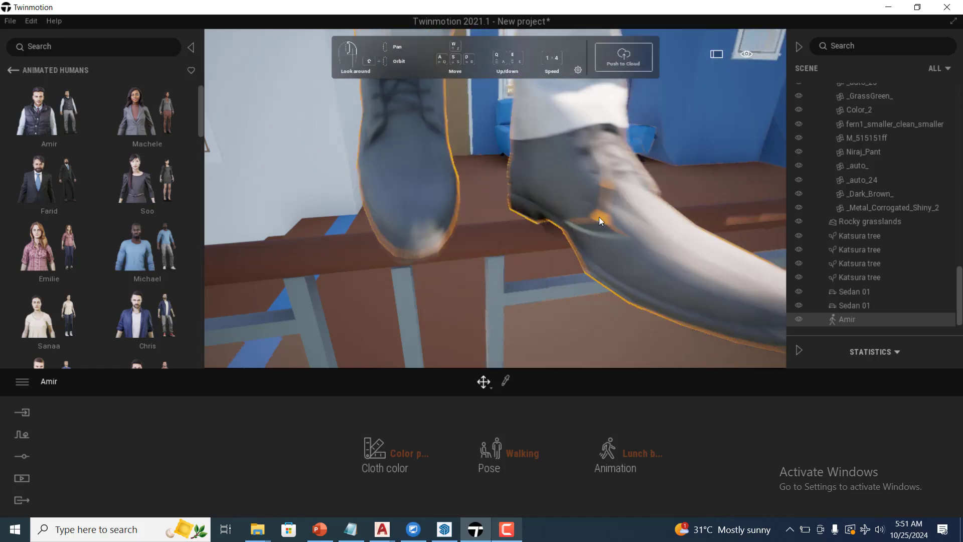
scroll(599, 216, "down", 5)
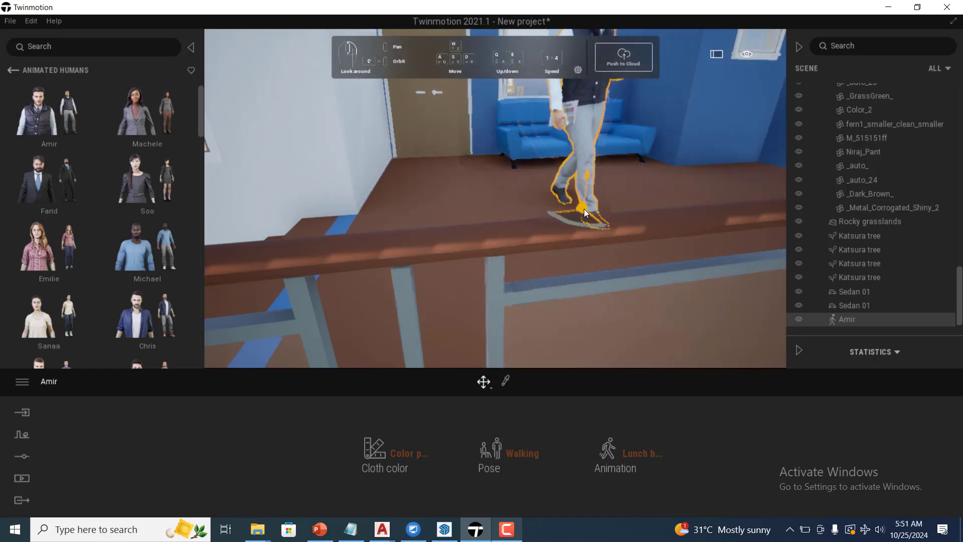
scroll(552, 219, "down", 6)
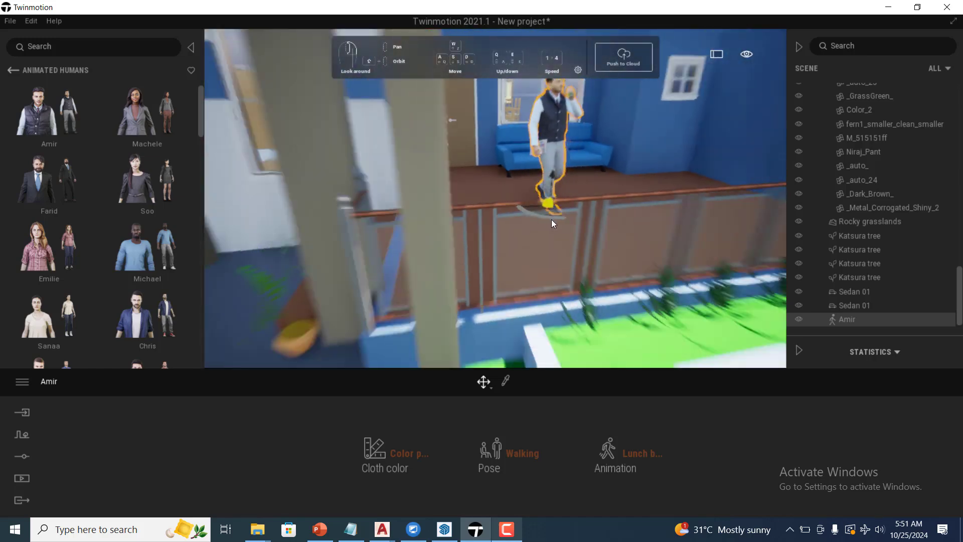
scroll(427, 263, "down", 4)
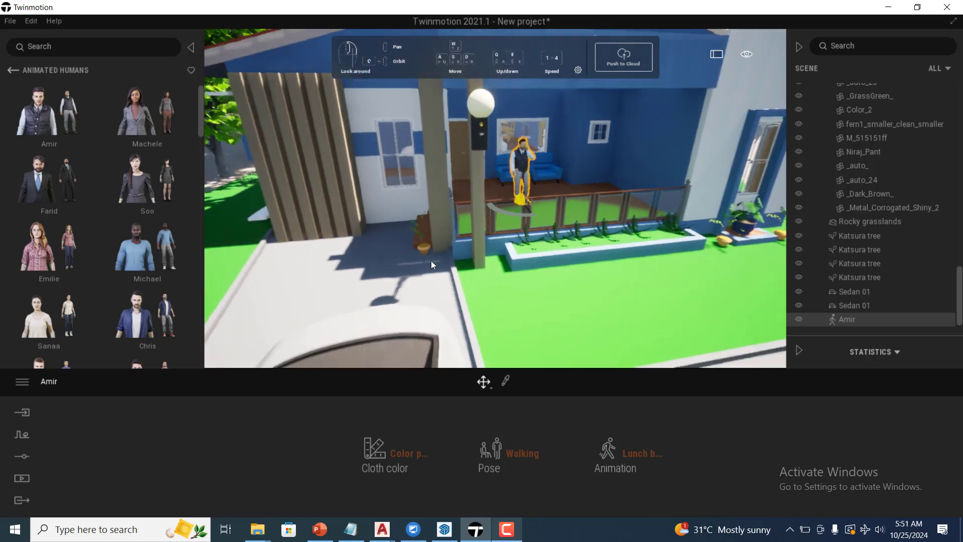
key("Escape")
scroll(392, 249, "down", 2)
scroll(392, 249, "down", 4)
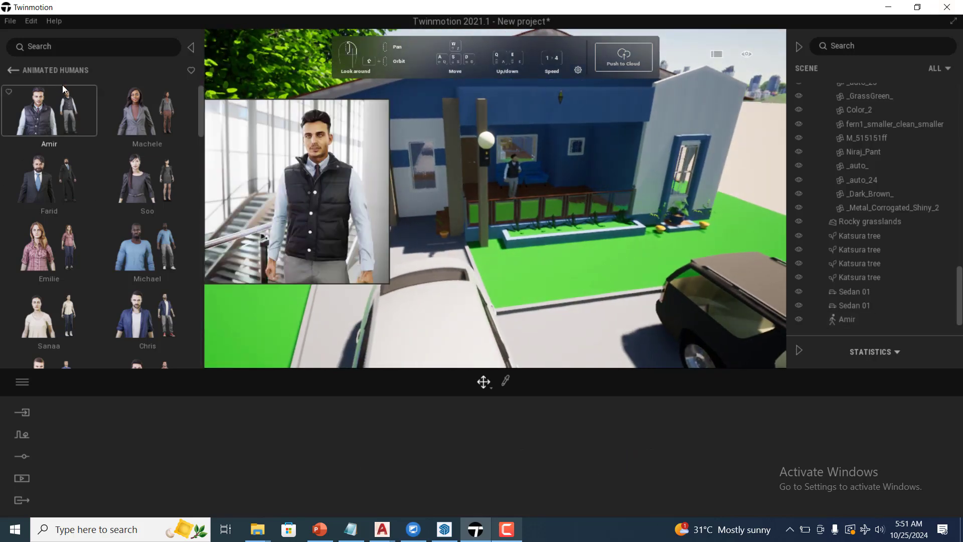
Browse the Posed humans and Groups collections in the character library
left_click(12, 71)
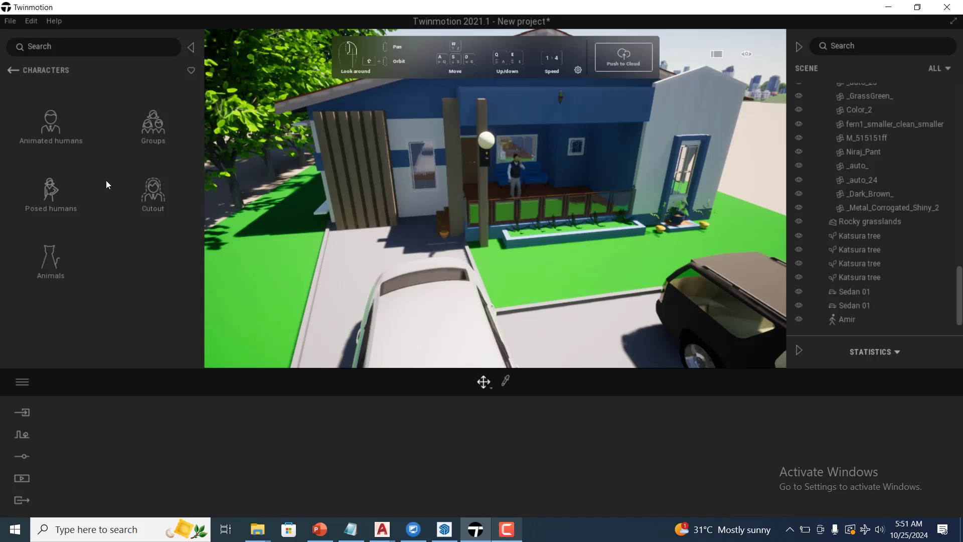
left_click(50, 191)
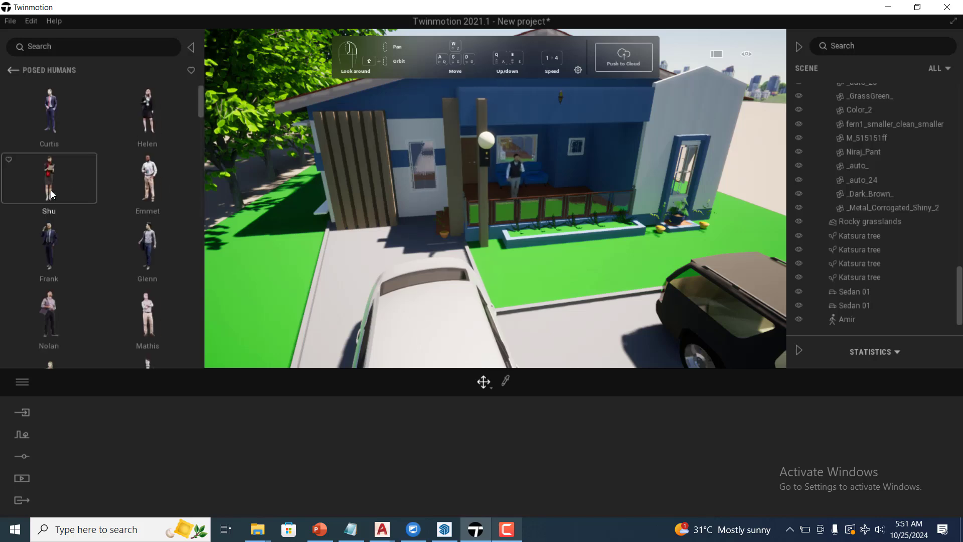
left_click(13, 70)
left_click(156, 133)
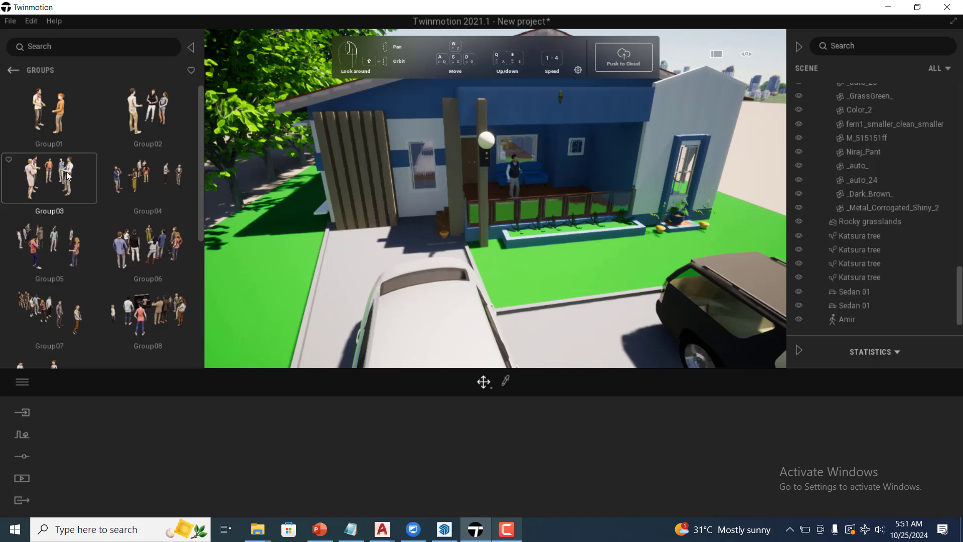
Add the Group03 people to the scene, move them onto the lawn beside the driveway, and deselect them
left_click_drag(66, 172, 277, 280)
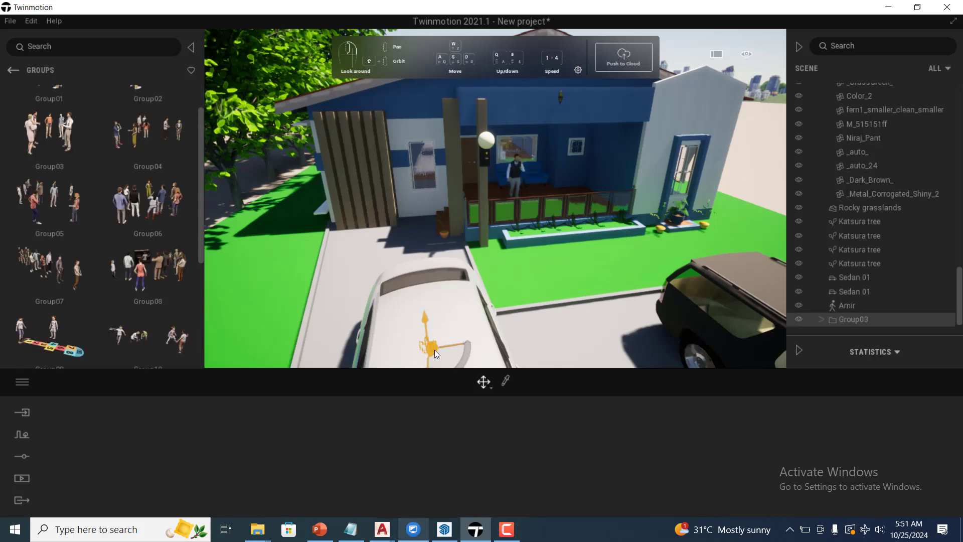
left_click_drag(434, 350, 281, 311)
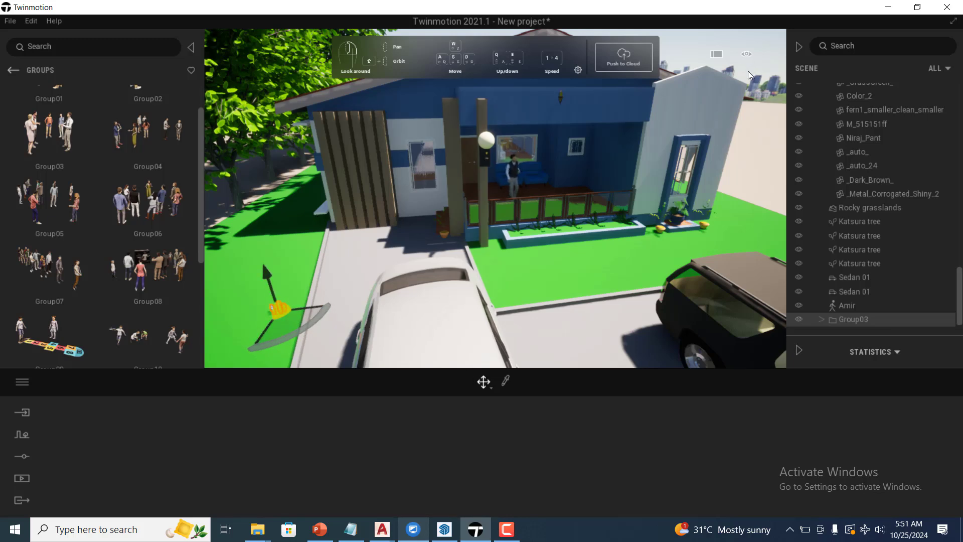
key("Escape")
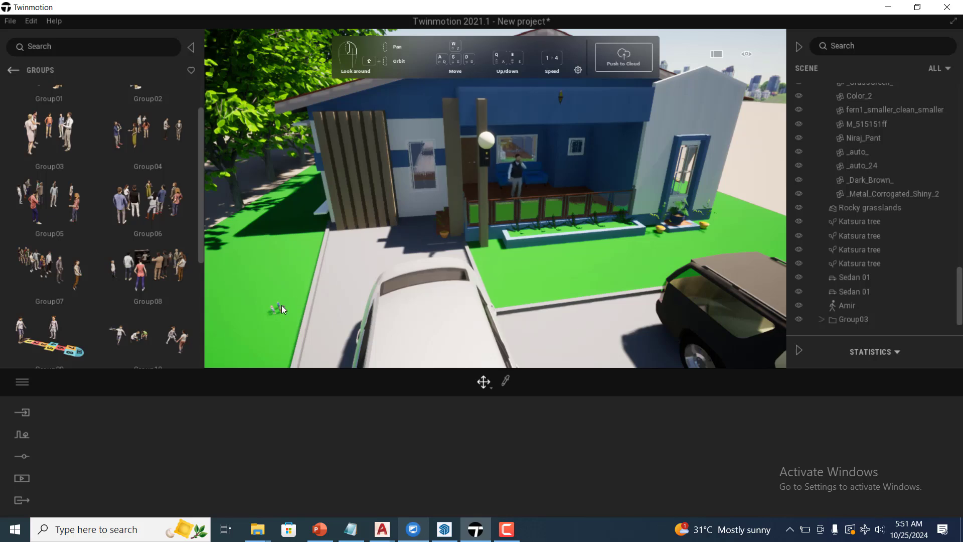
Try scaling the Machele figure in Group03 on the lawn by a factor of 11, and deselect it
key("space")
key("space")
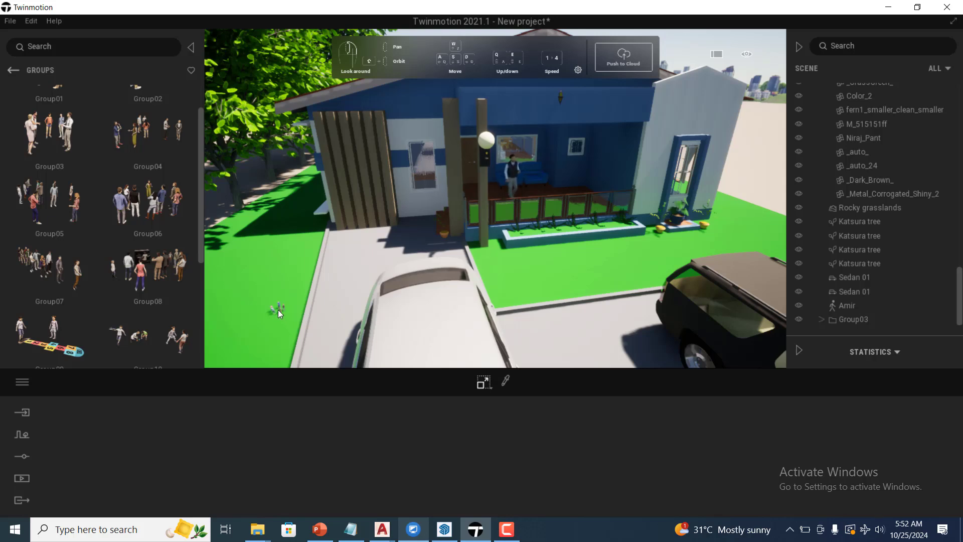
left_click(280, 310)
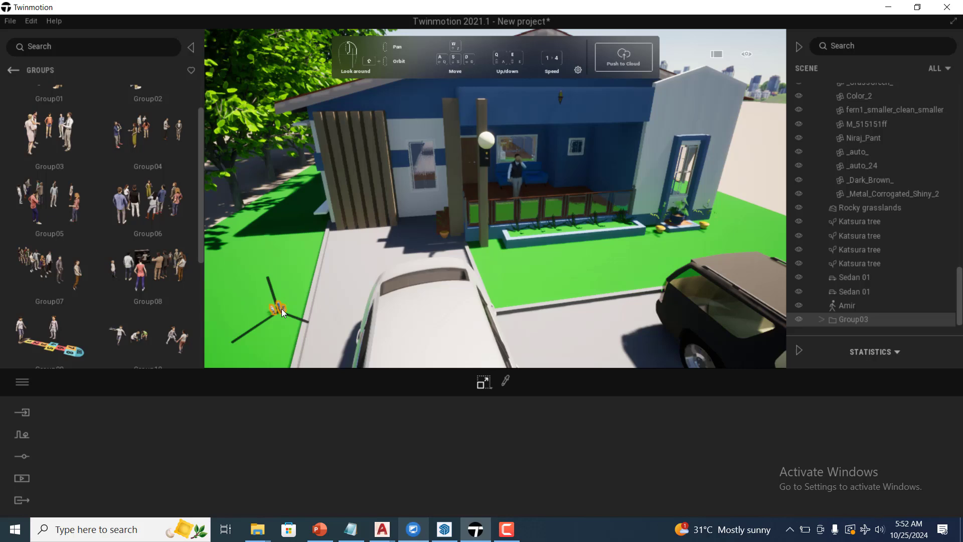
left_click(279, 309)
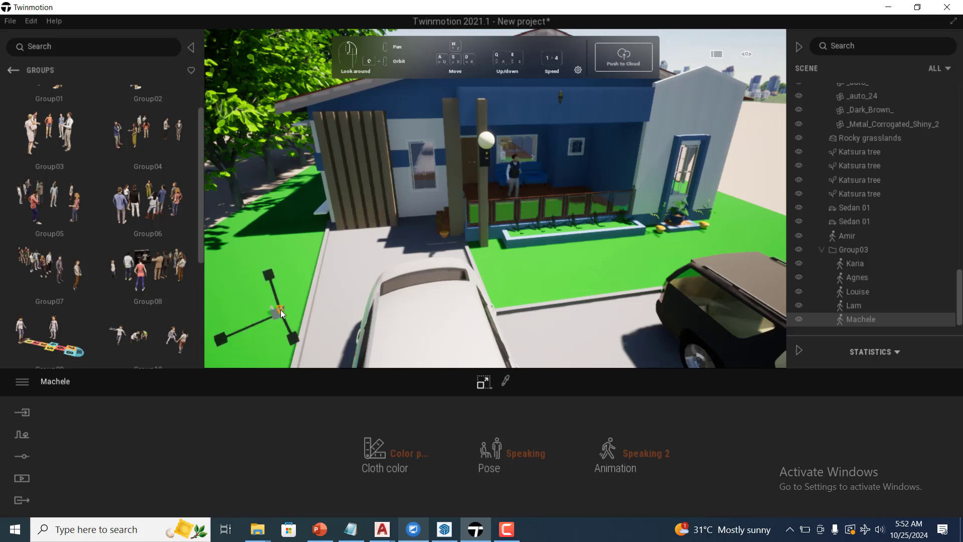
type("11")
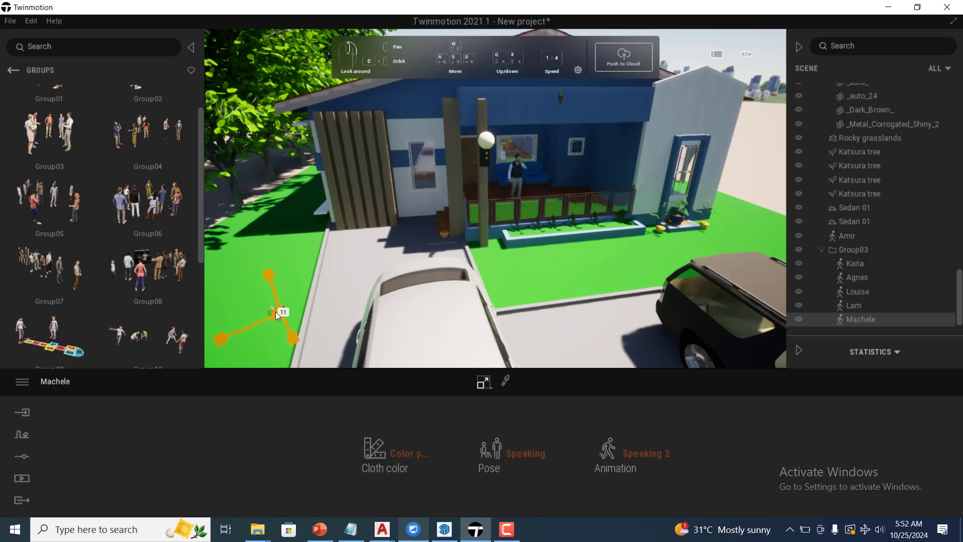
key("Return")
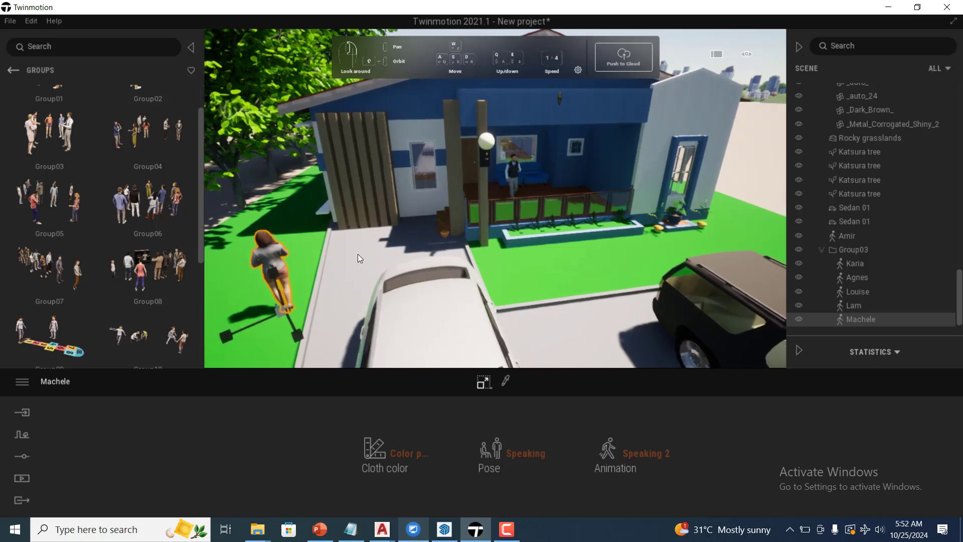
scroll(361, 251, "down", 1)
key("Escape")
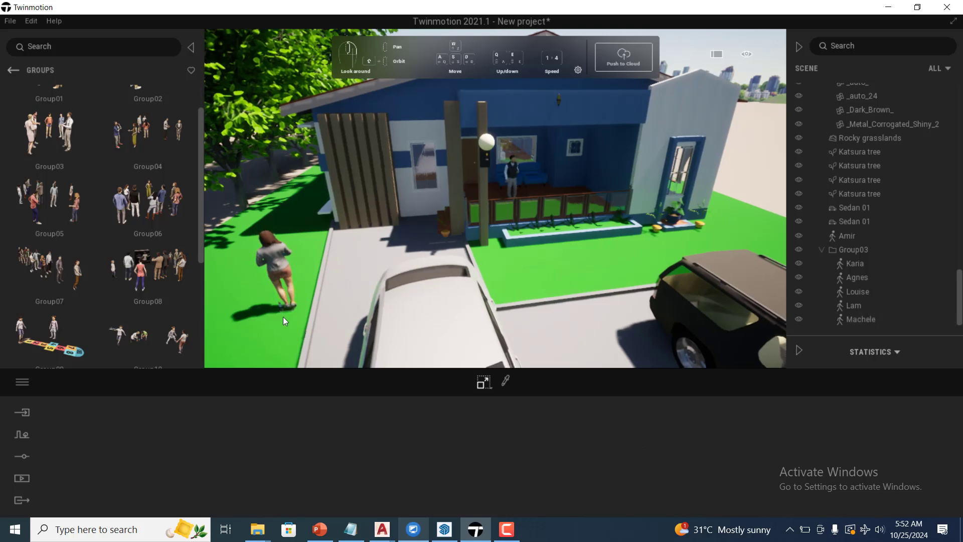
Undo the enlargement of the Machele figure and leave the lawn and Group03 deselected
left_click(284, 317)
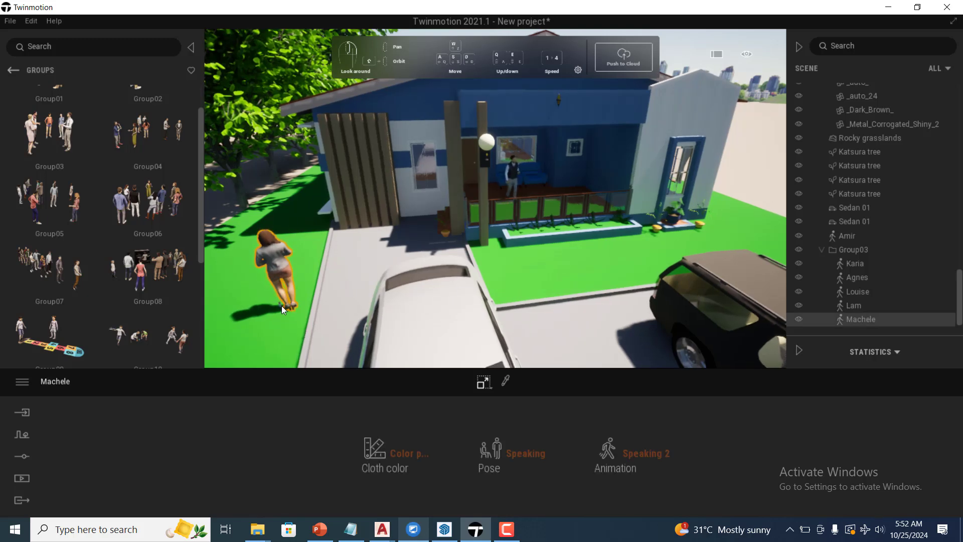
left_click_drag(282, 305, 285, 311)
scroll(278, 303, "up", 3)
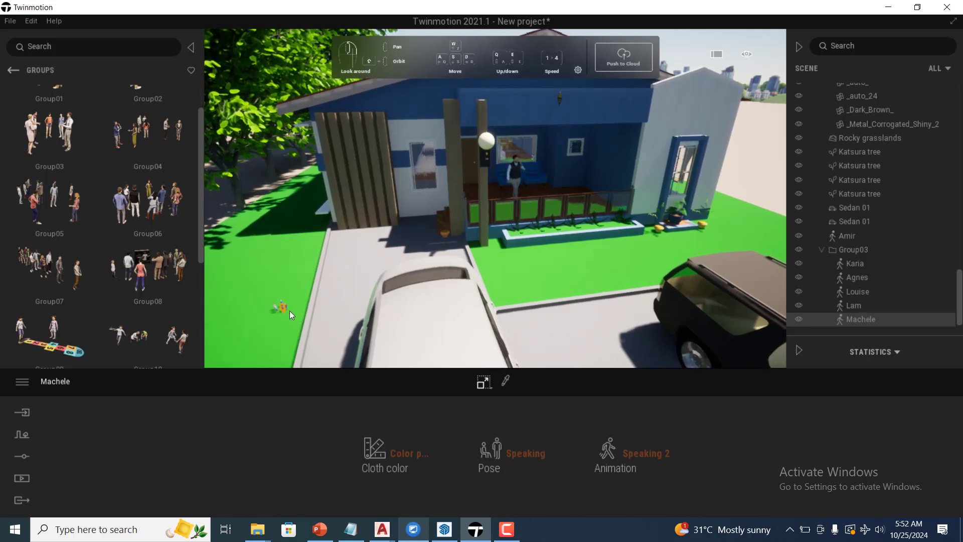
left_click(286, 303)
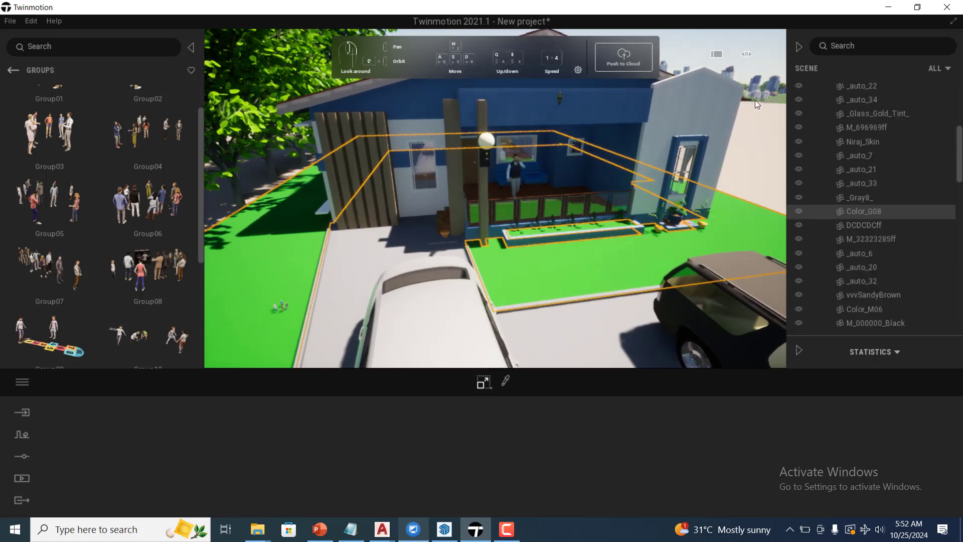
left_click(755, 100)
left_click(288, 307)
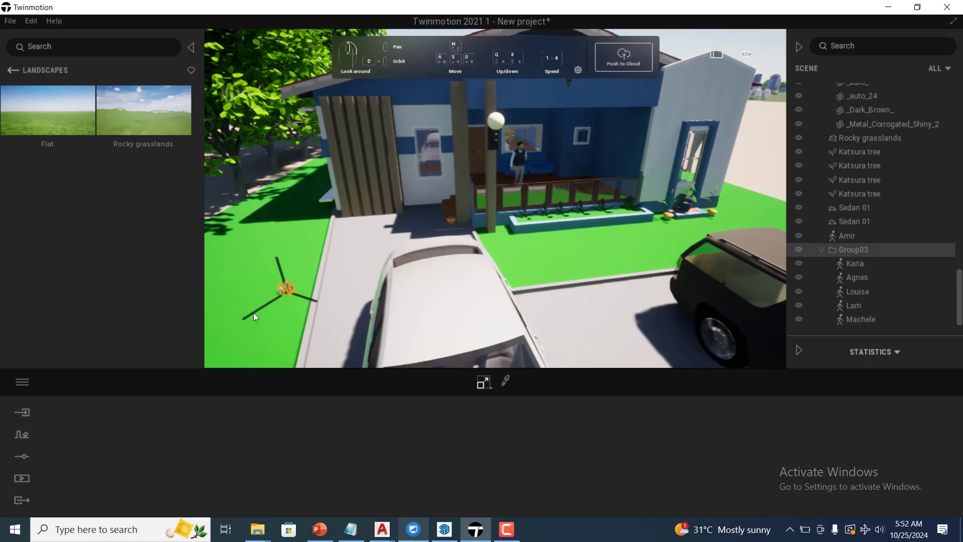
left_click(766, 67)
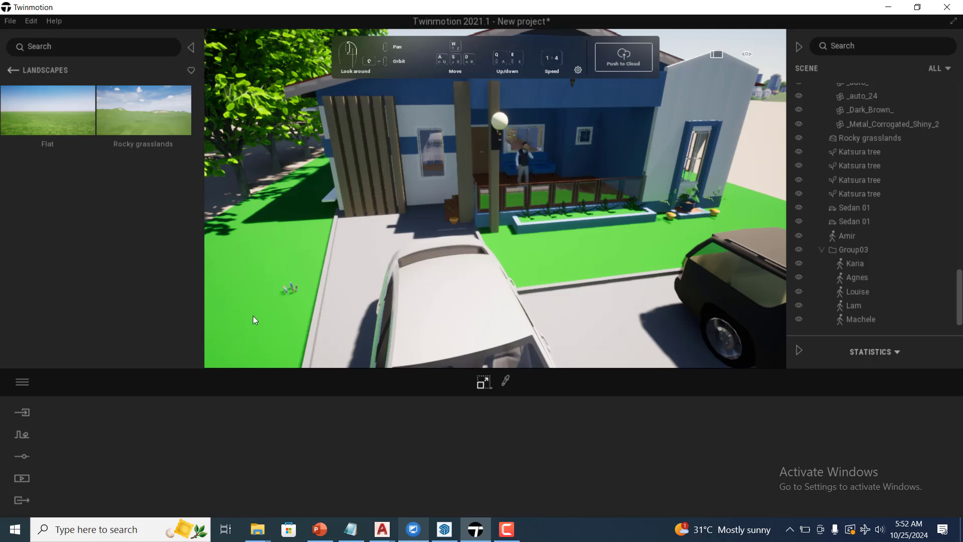
Examine the small Group03 figures on the lawn beside the driveway from close range
scroll(276, 292, "up", 2)
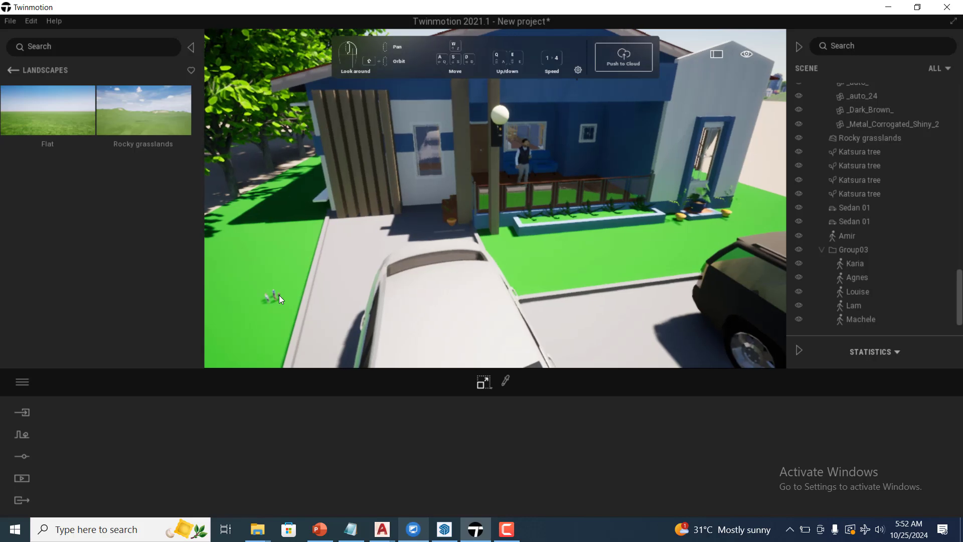
scroll(280, 295, "up", 1)
key("a")
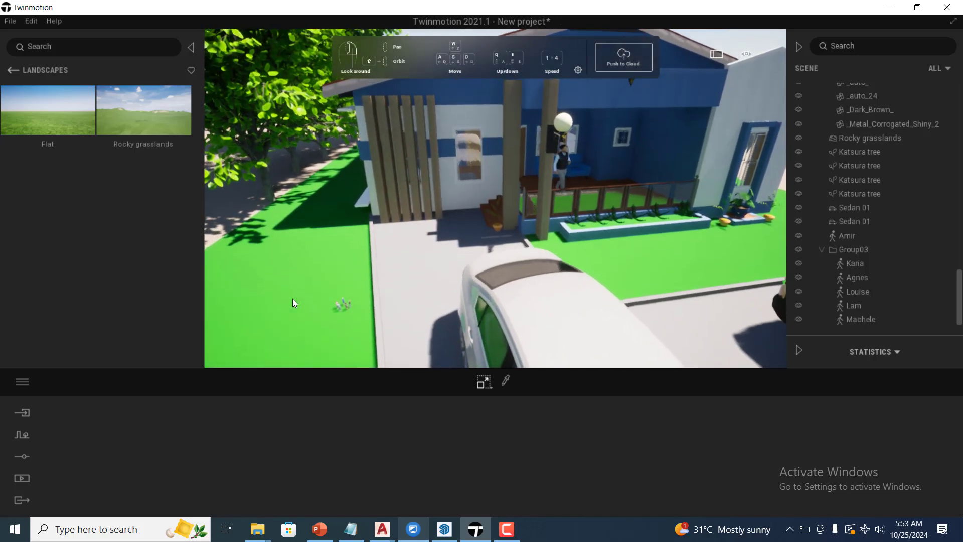
middle_click_drag(293, 299, 300, 299)
key("e")
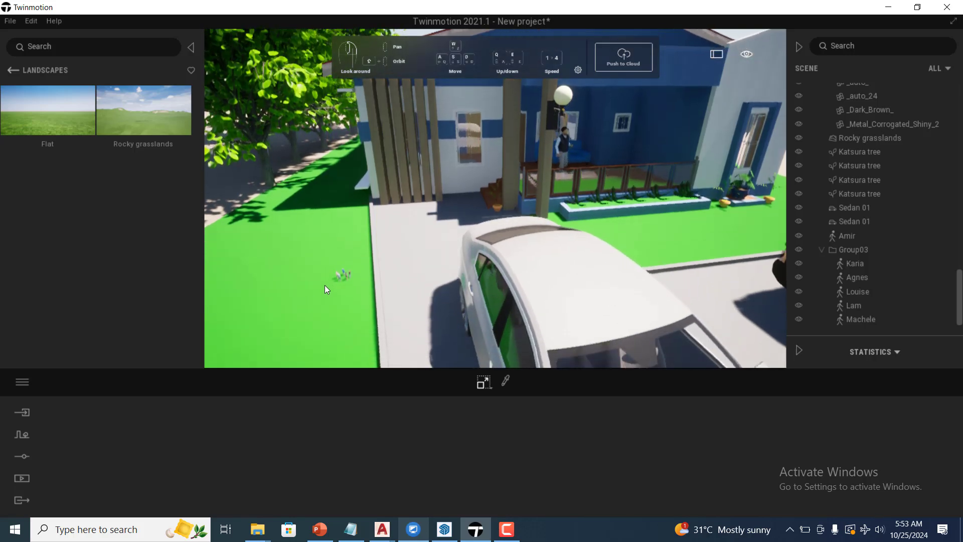
key("w")
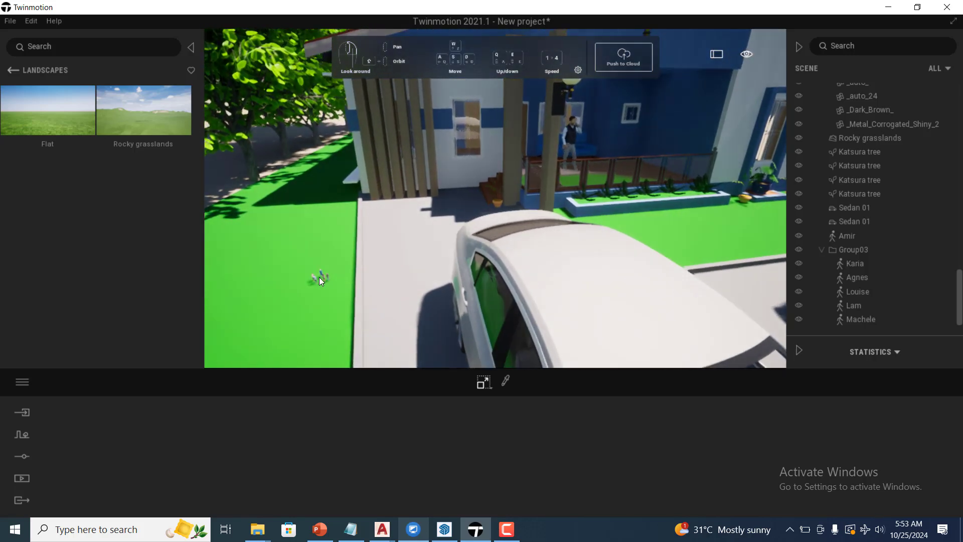
key("a")
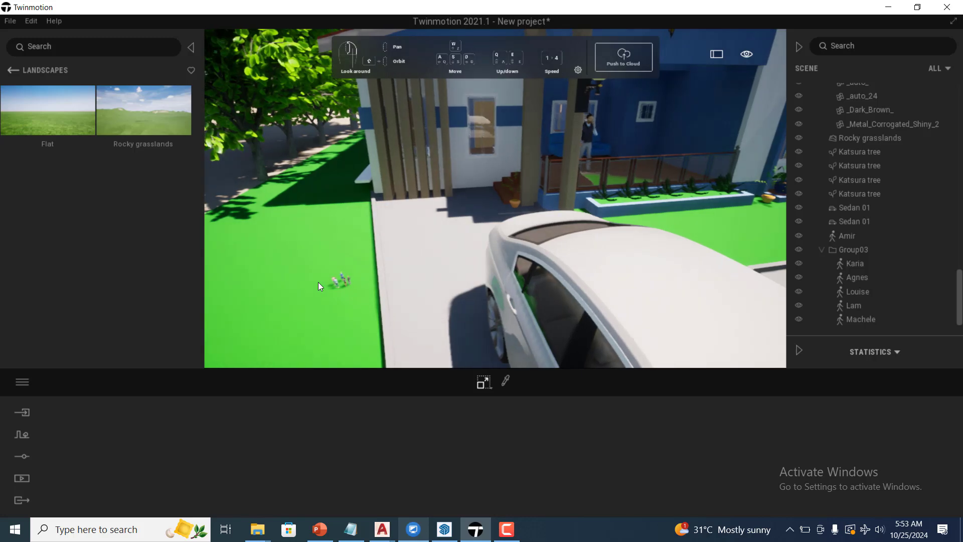
key("w")
key("a")
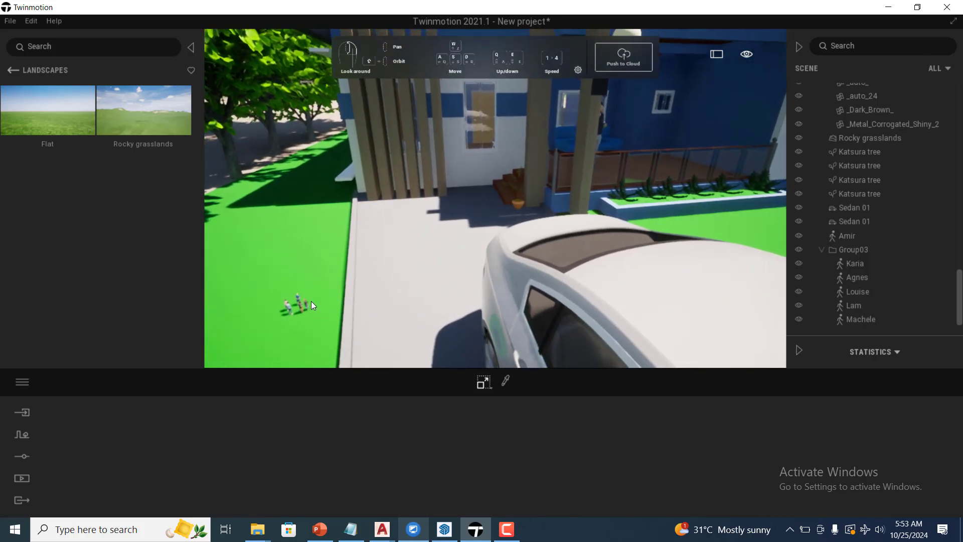
key("a")
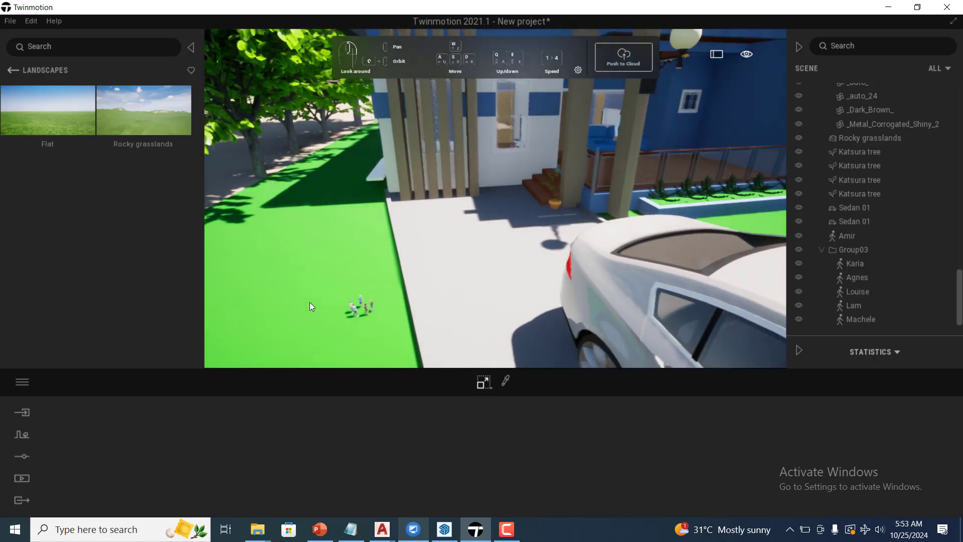
key("w")
key("w")
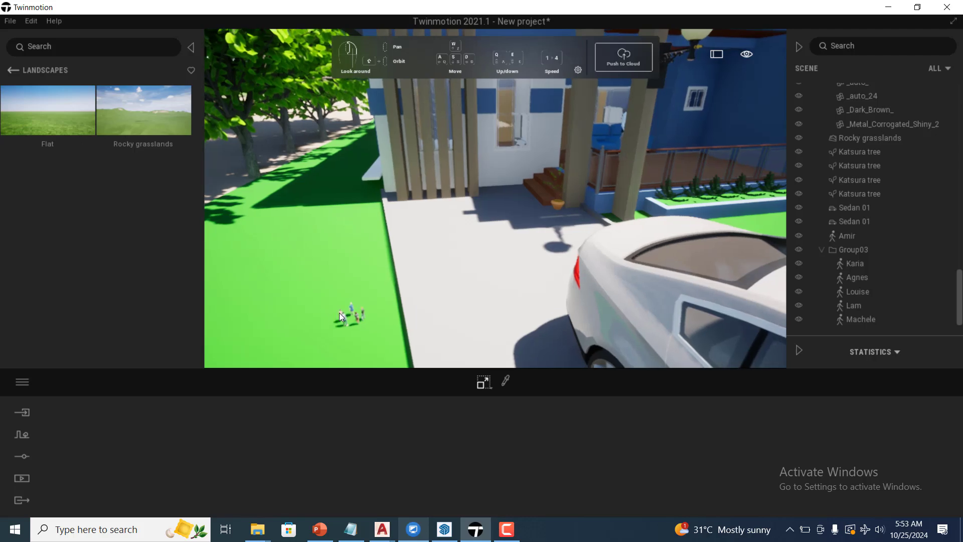
key("w")
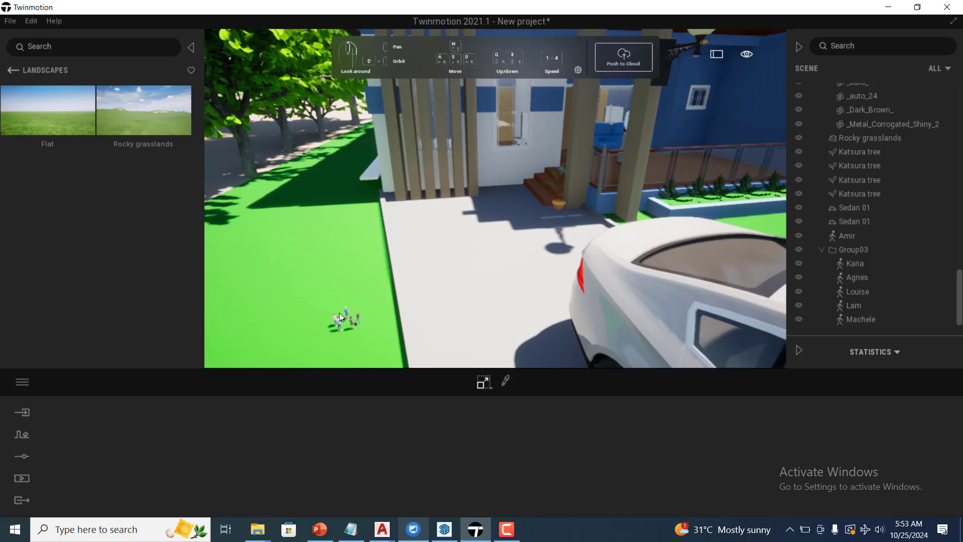
key("e")
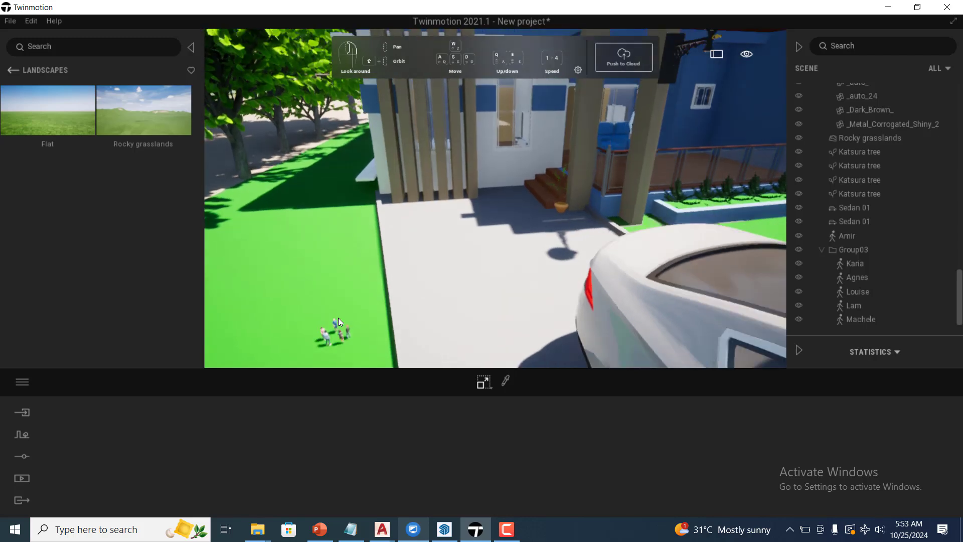
key("e")
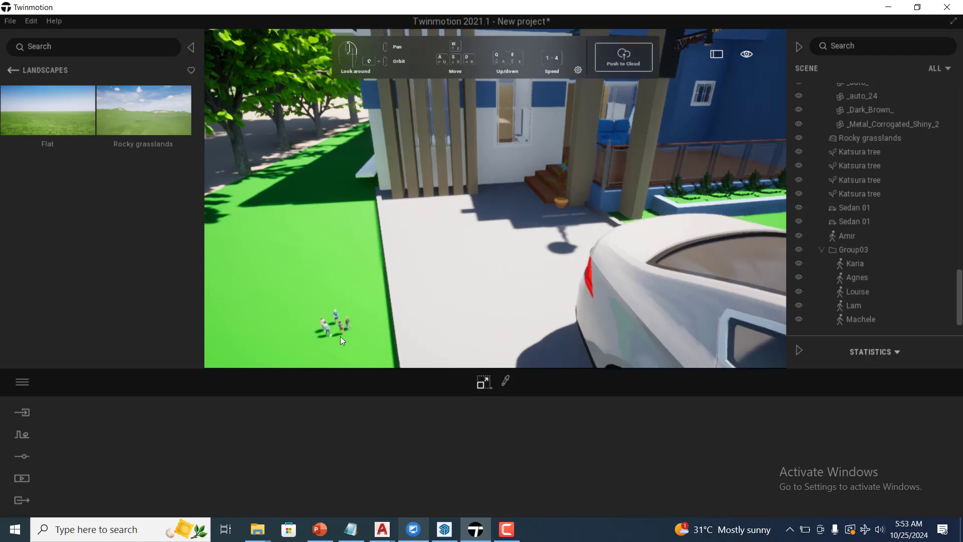
left_click(340, 336)
key("s")
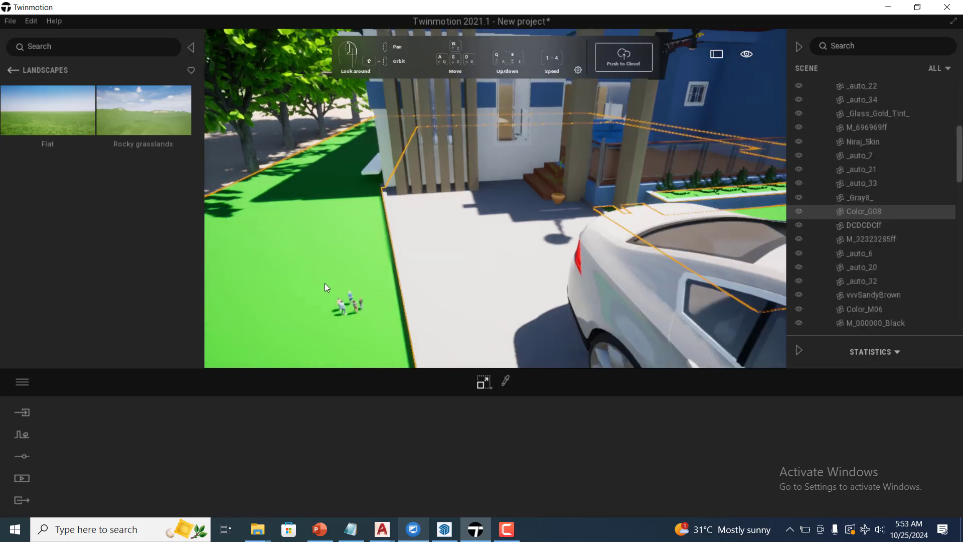
Review the whole scene from a distance, with the house, front lawn, tree and both parked cars in view
scroll(342, 305, "down", 5)
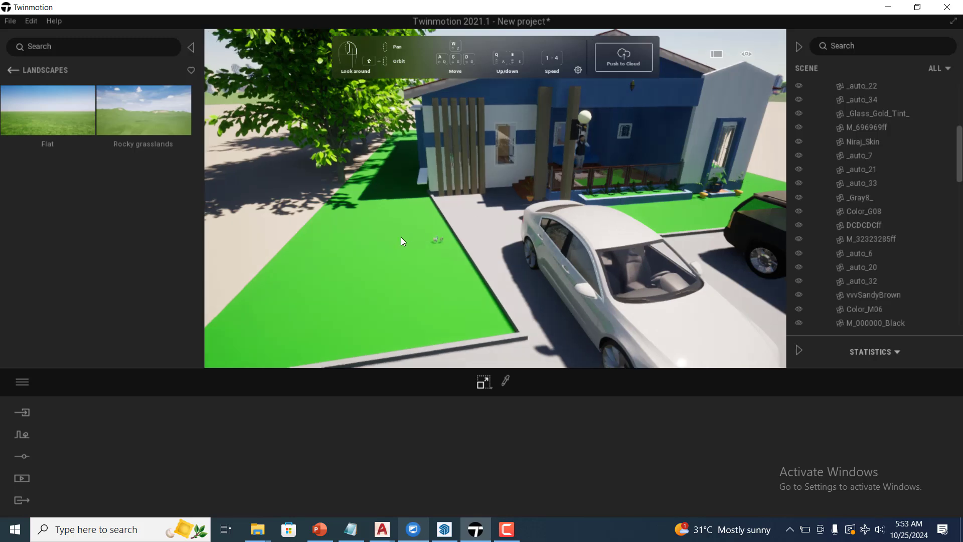
scroll(450, 236, "down", 3)
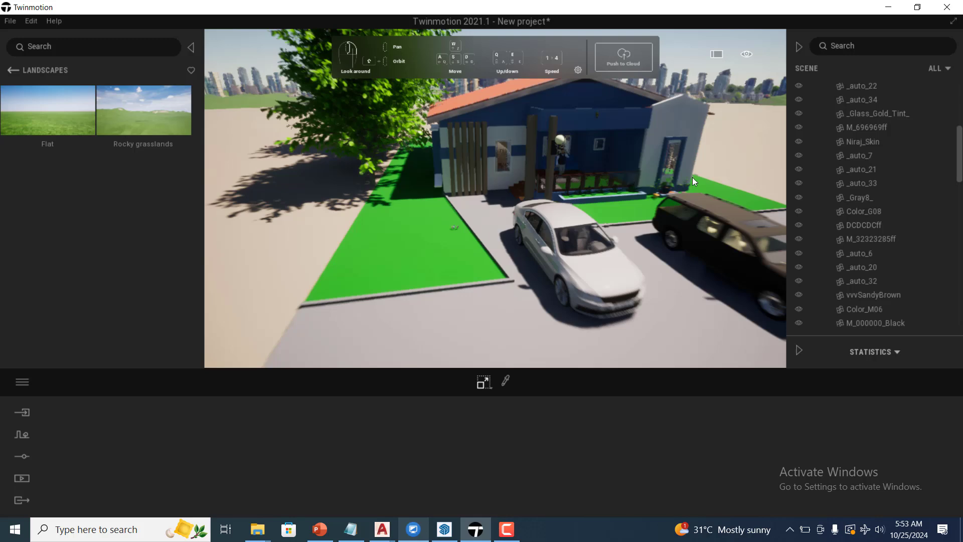
scroll(738, 74, "down", 2)
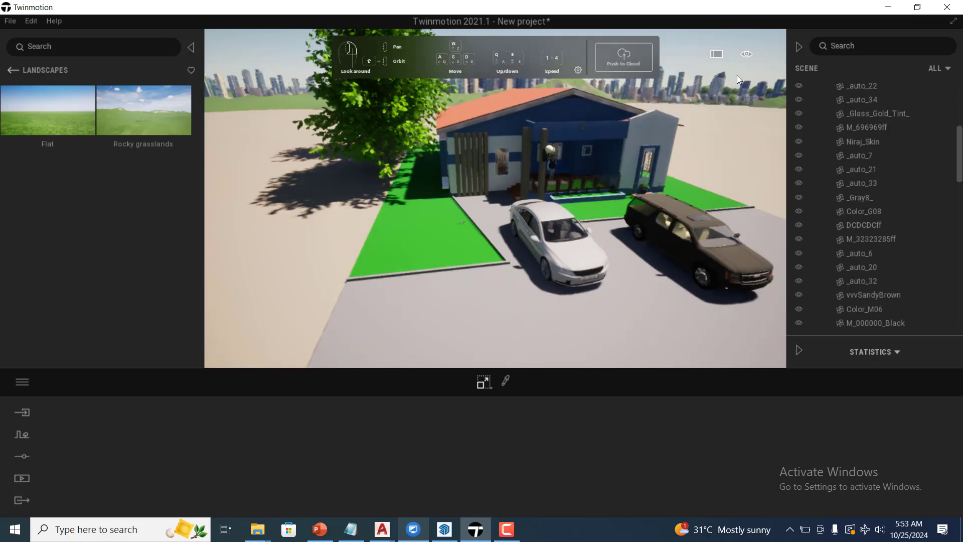
right_click_drag(675, 154, 665, 142)
right_click_drag(632, 183, 629, 178)
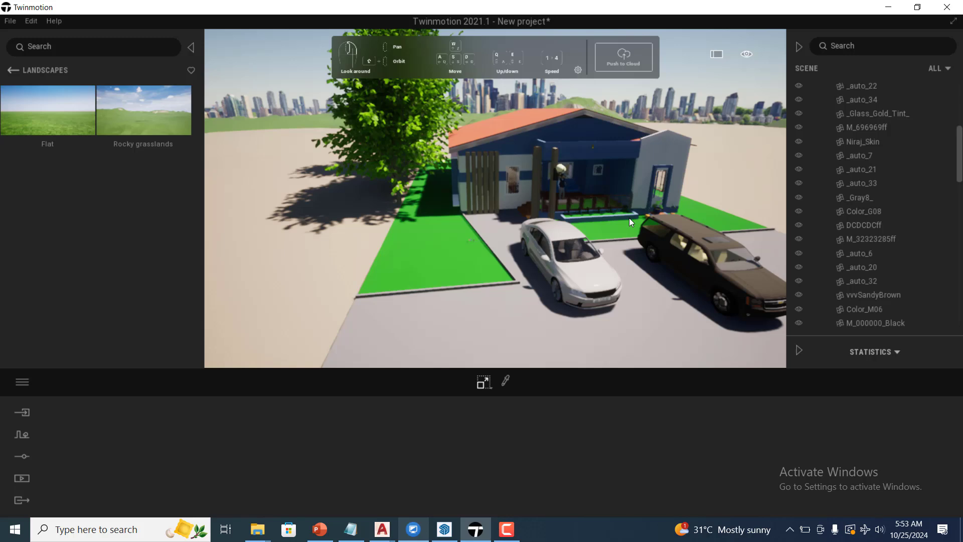
scroll(630, 221, "up", 3)
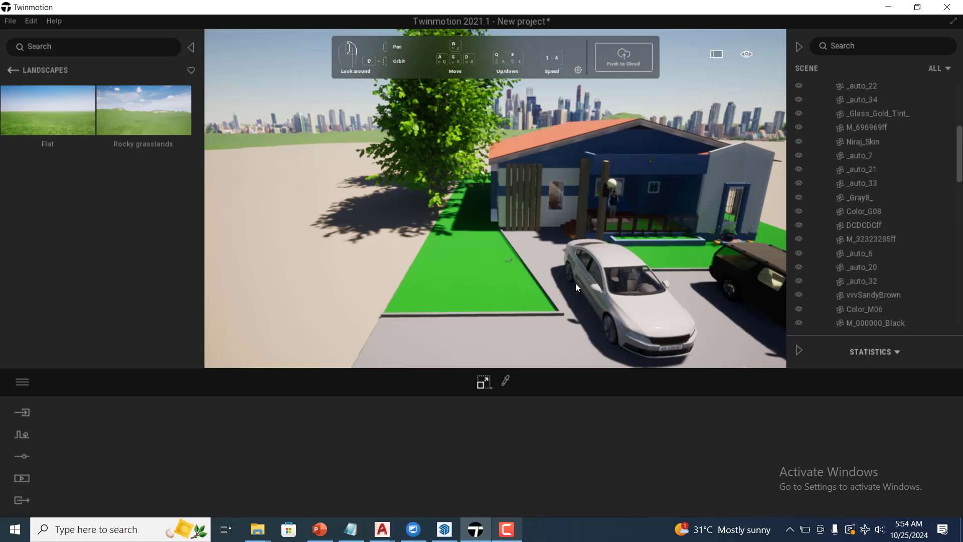
key("q")
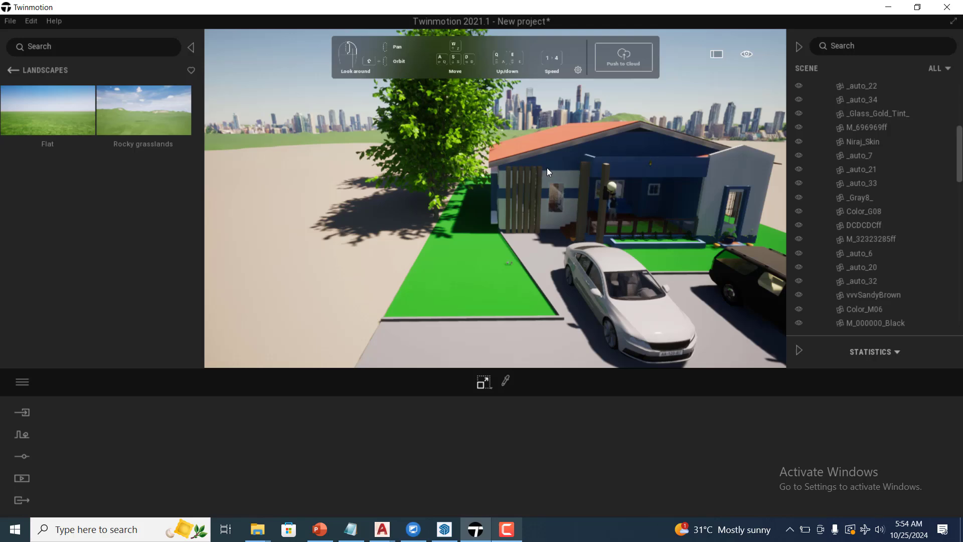
left_click(508, 529)
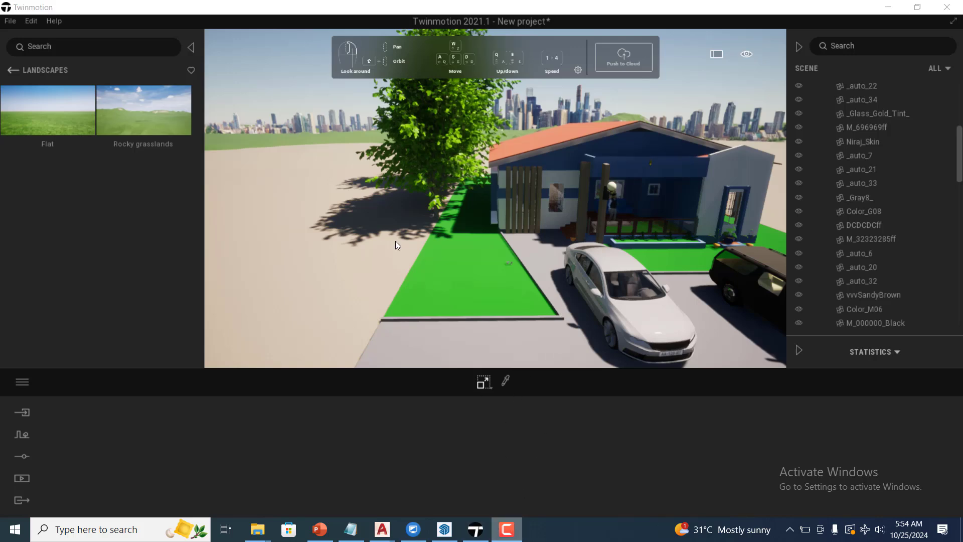